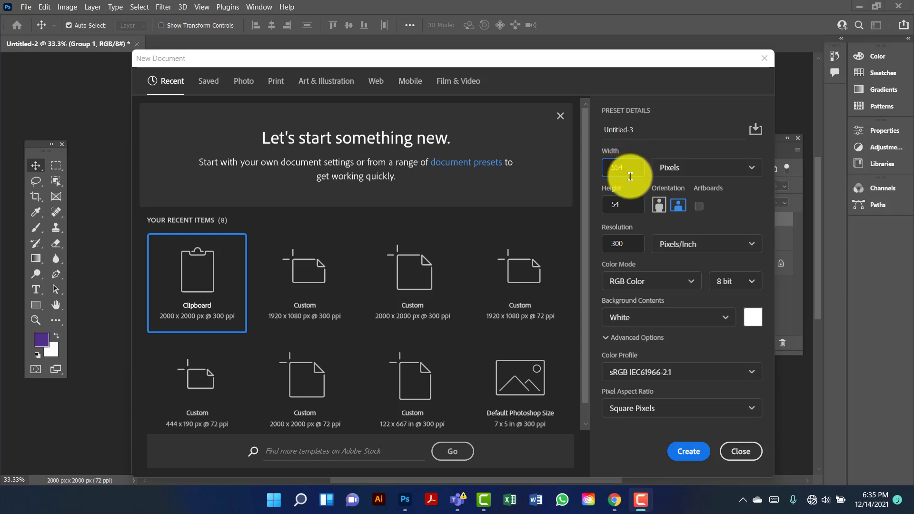
Create a new 2000 × 2000 pixel document at 200 pixels per inch
{"action": "left_click", "coordinate": [604, 170]}
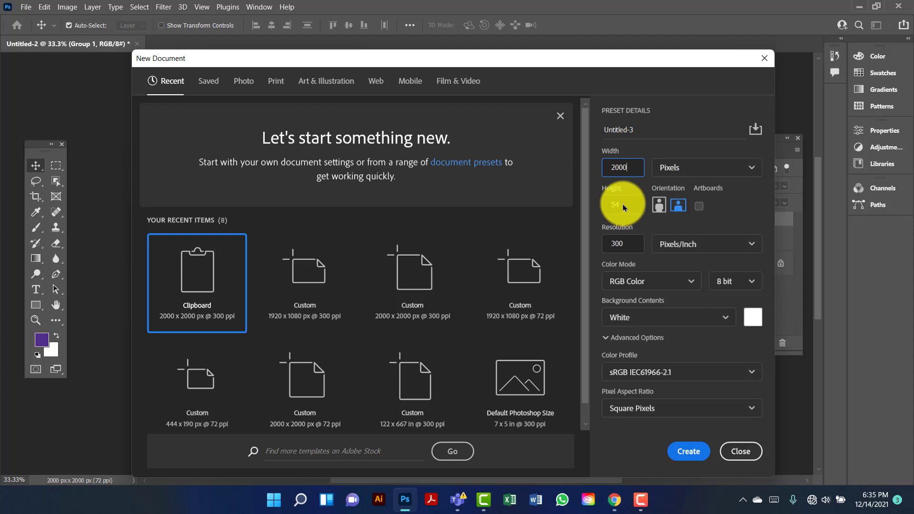
{"action": "left_click", "coordinate": [603, 202]}
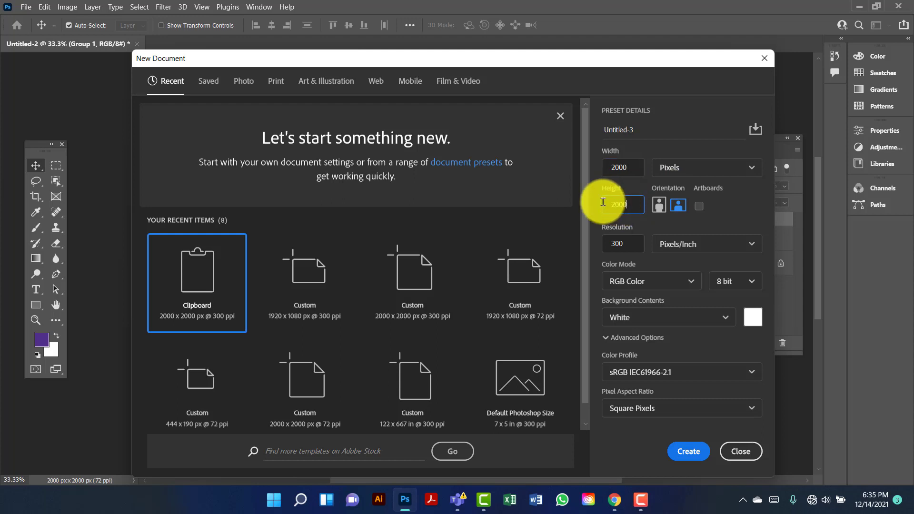
{"action": "key", "text": "Return"}
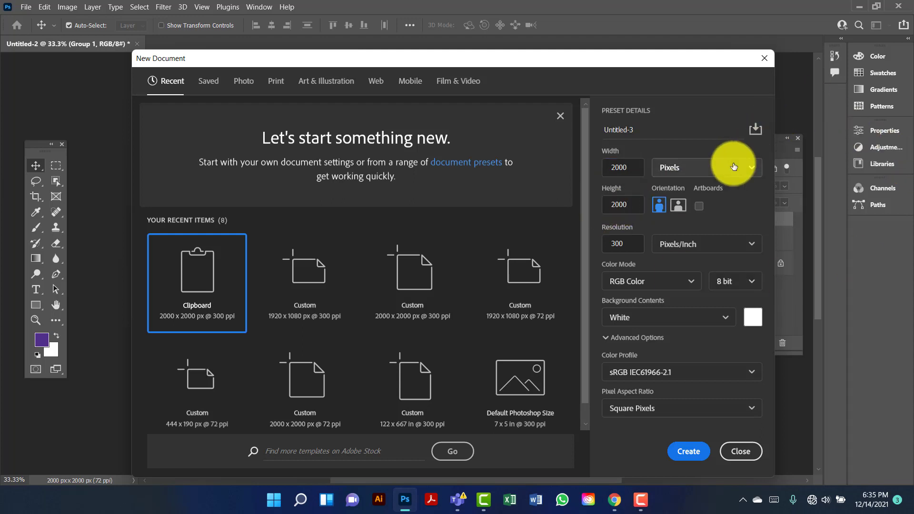
{"action": "left_click", "coordinate": [734, 167]}
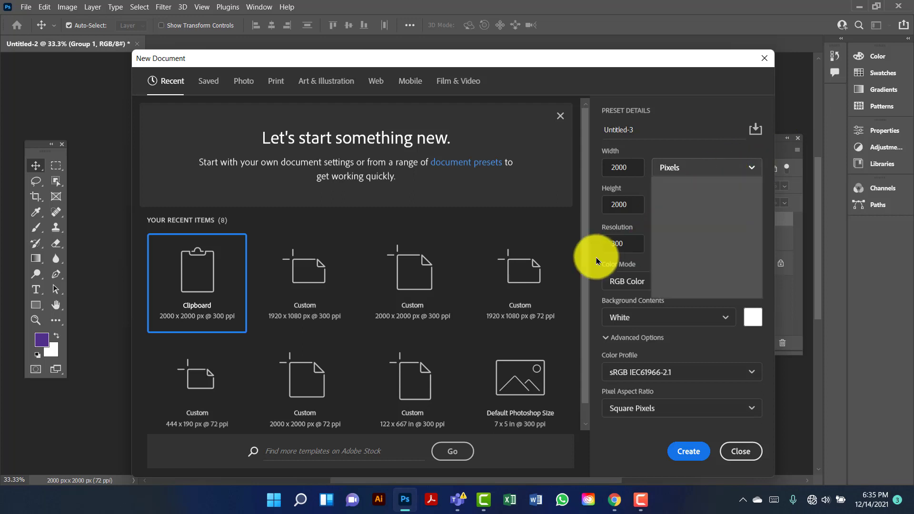
{"action": "left_click", "coordinate": [677, 188]}
{"action": "left_click", "coordinate": [617, 243]}
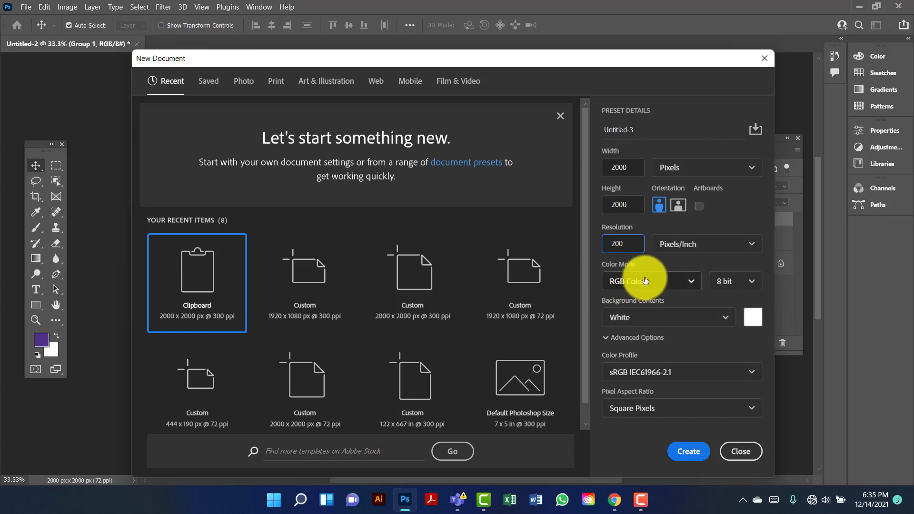
{"action": "left_click", "coordinate": [694, 450]}
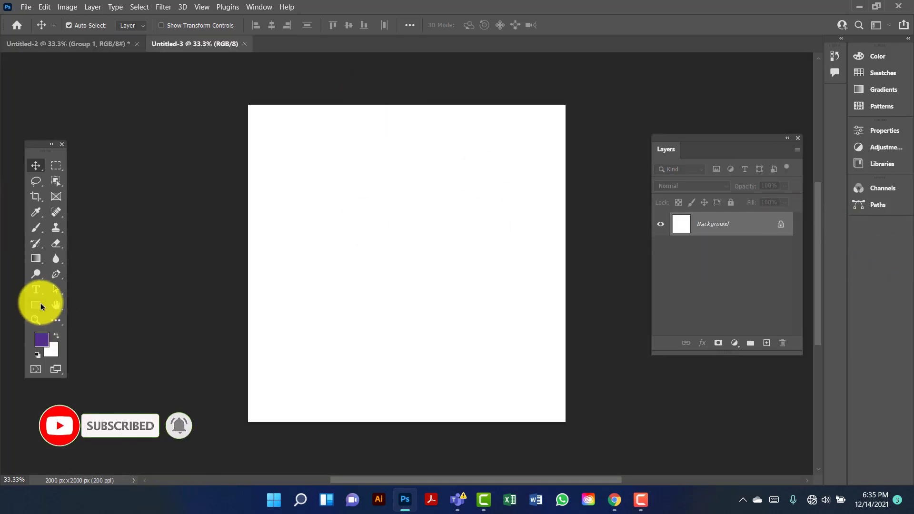
Draw a rectangle covering the whole canvas with the Rectangle tool
{"action": "left_click", "coordinate": [37, 305]}
{"action": "left_click", "coordinate": [90, 304]}
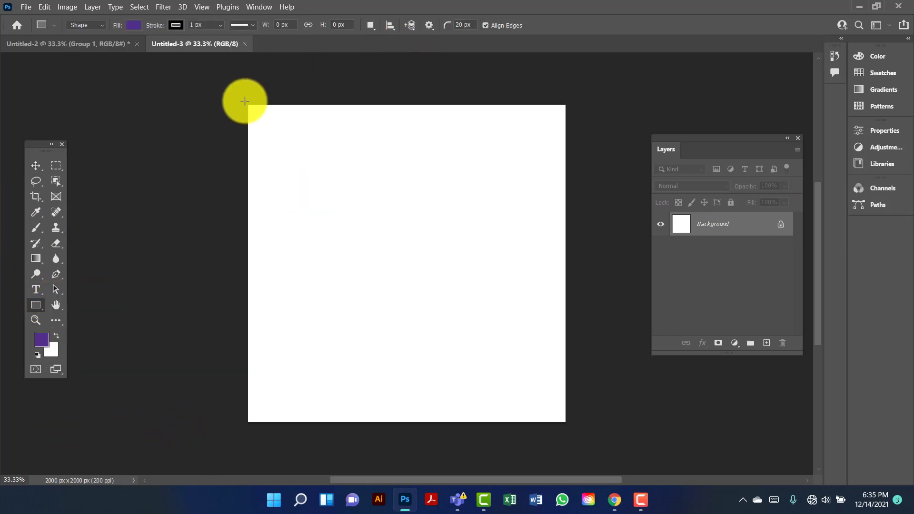
{"action": "left_click_drag", "start_coordinate": [245, 101], "coordinate": [569, 425]}
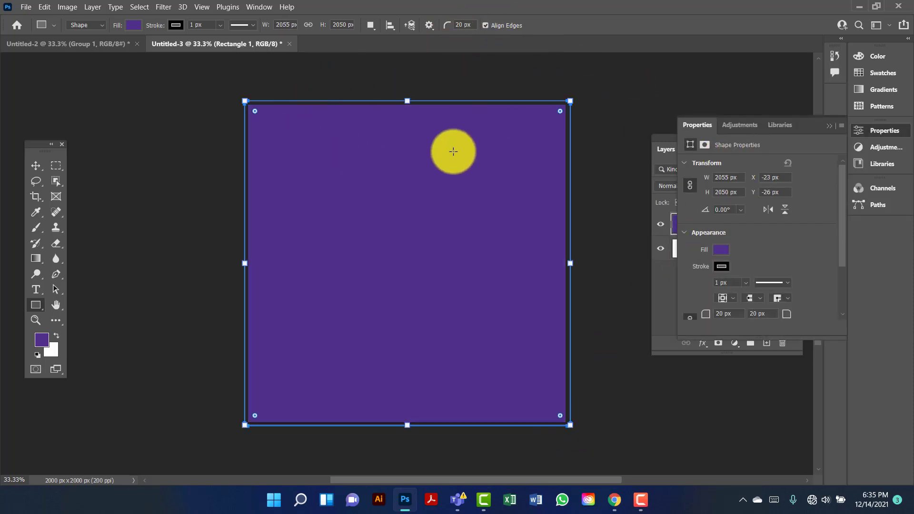
Give the rectangle no stroke and a #4f3087 purple fill
{"action": "left_click", "coordinate": [175, 26]}
{"action": "left_click", "coordinate": [106, 47]}
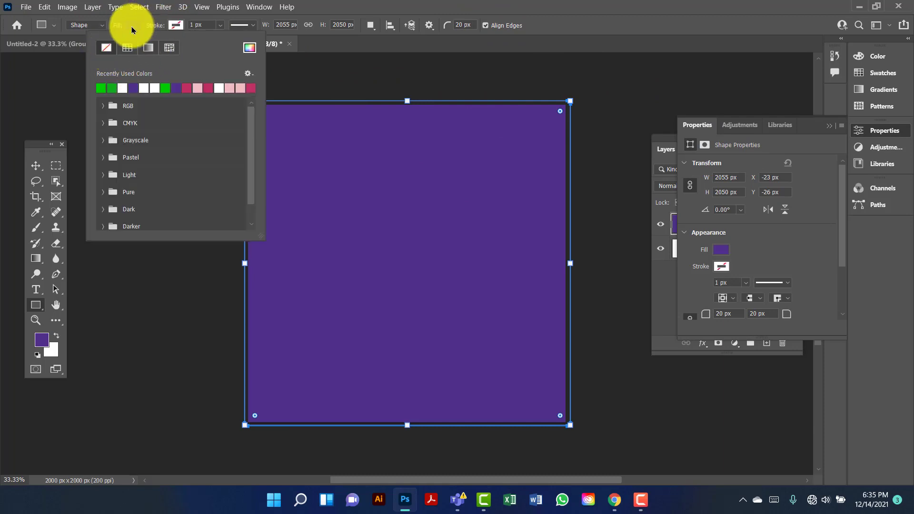
{"action": "left_click", "coordinate": [133, 27]}
{"action": "left_click", "coordinate": [211, 51]}
{"action": "left_click_drag", "start_coordinate": [714, 301], "coordinate": [667, 300]}
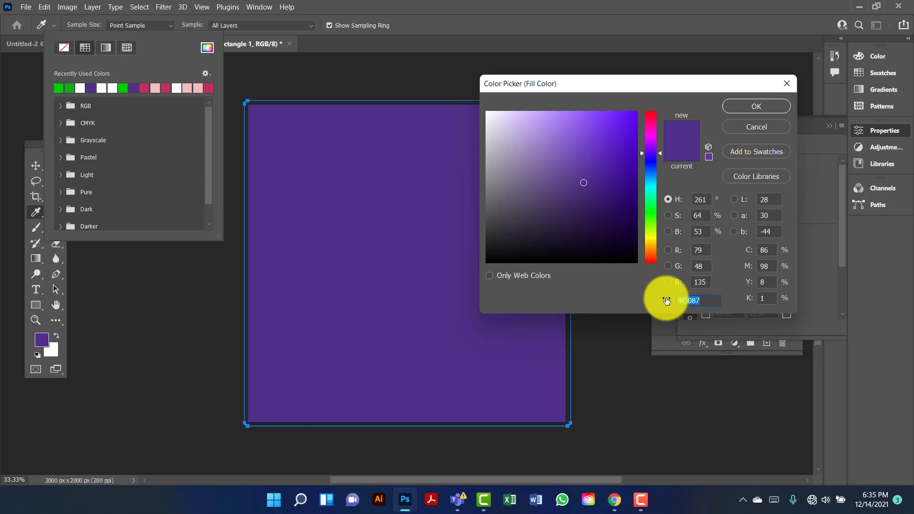
{"action": "left_click", "coordinate": [756, 106]}
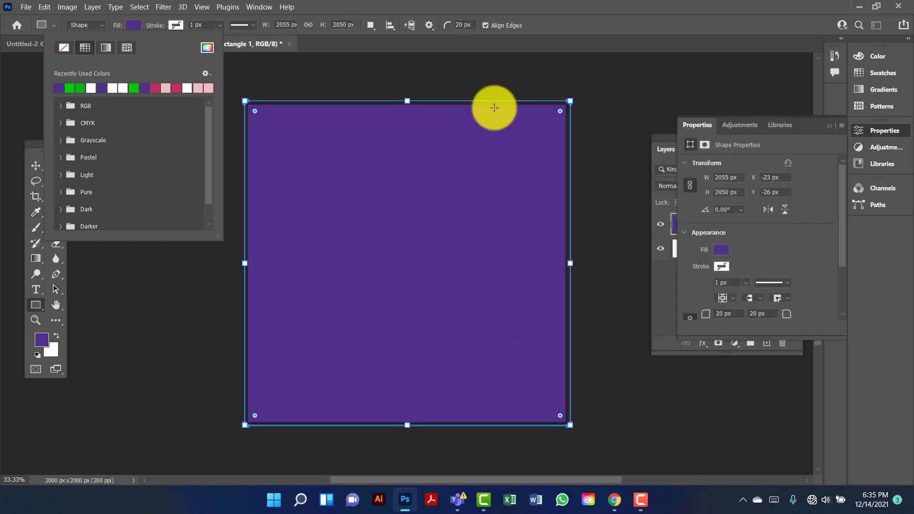
{"action": "left_click", "coordinate": [37, 166]}
{"action": "left_click", "coordinate": [36, 165]}
Group Layer 0 and Rectangle 1, rename the group Background, and lock it
{"action": "left_click", "coordinate": [831, 127]}
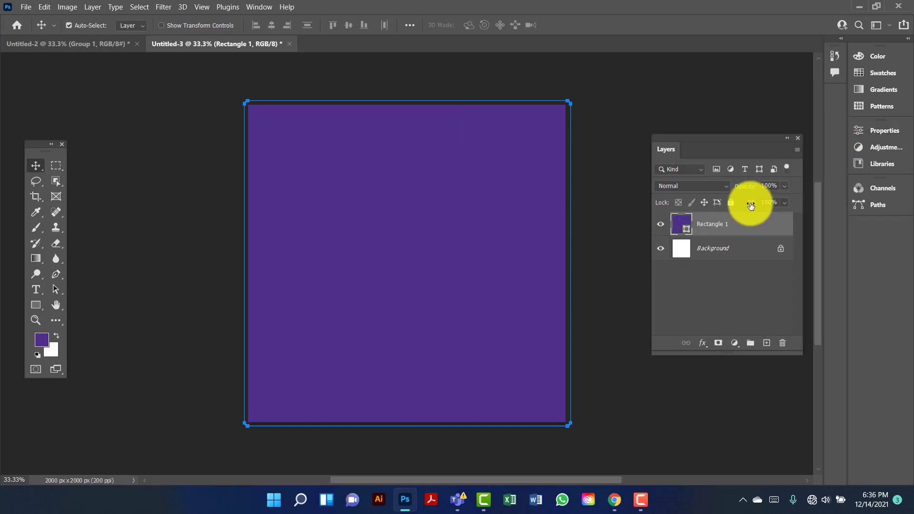
{"action": "left_click", "coordinate": [708, 239]}
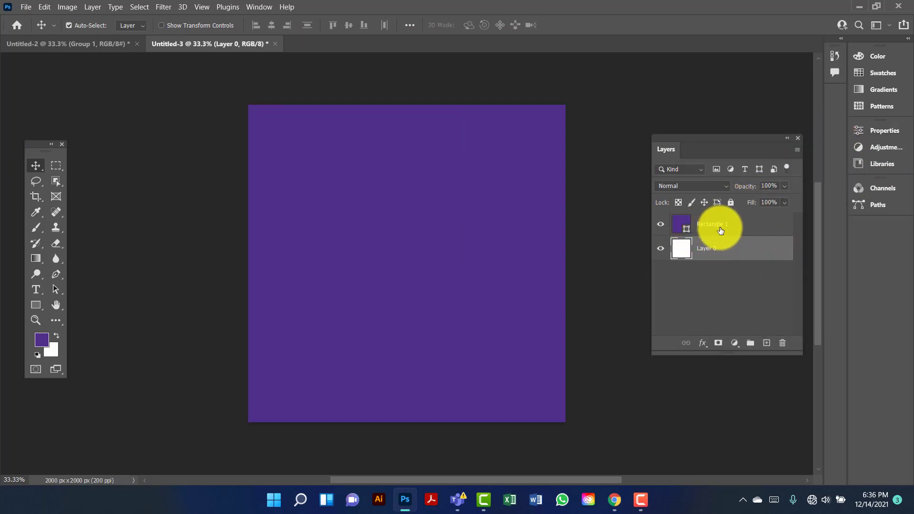
{"action": "left_click", "coordinate": [720, 230], "text": "ctrl"}
{"action": "key", "text": "ctrl+g"}
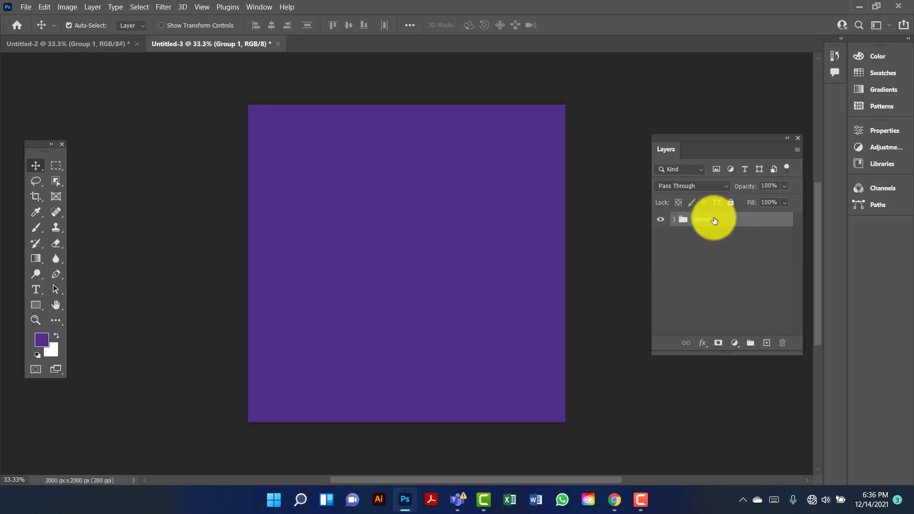
{"action": "double_click", "coordinate": [703, 219]}
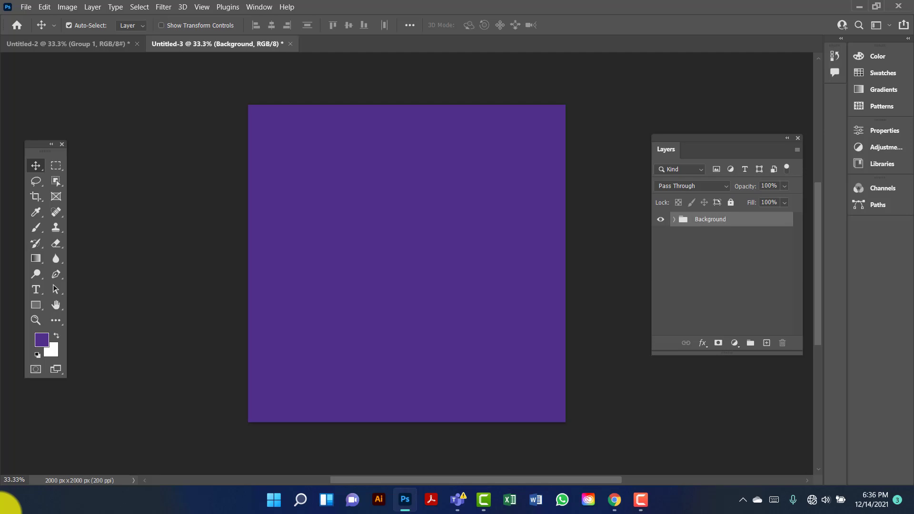
{"action": "left_click", "coordinate": [730, 203]}
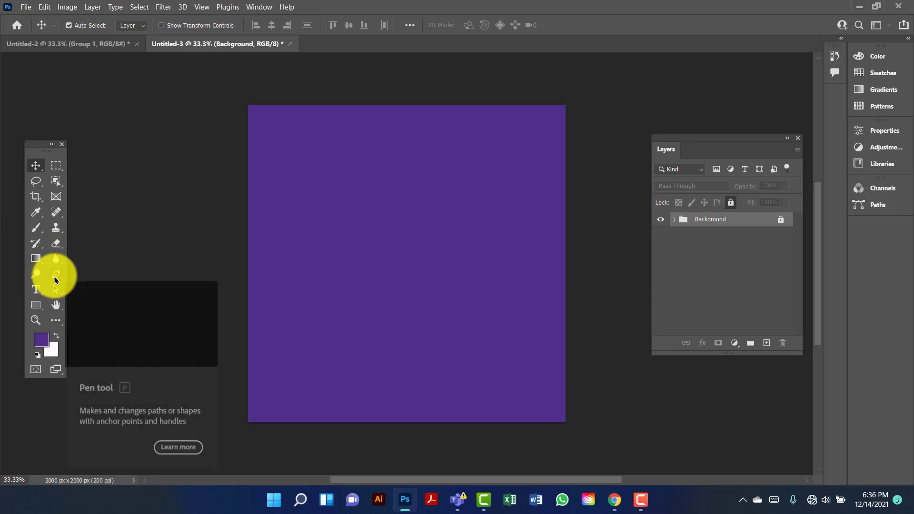
Draw a large circle with a green fill and no outline
{"action": "left_click_drag", "start_coordinate": [34, 305], "coordinate": [84, 311]}
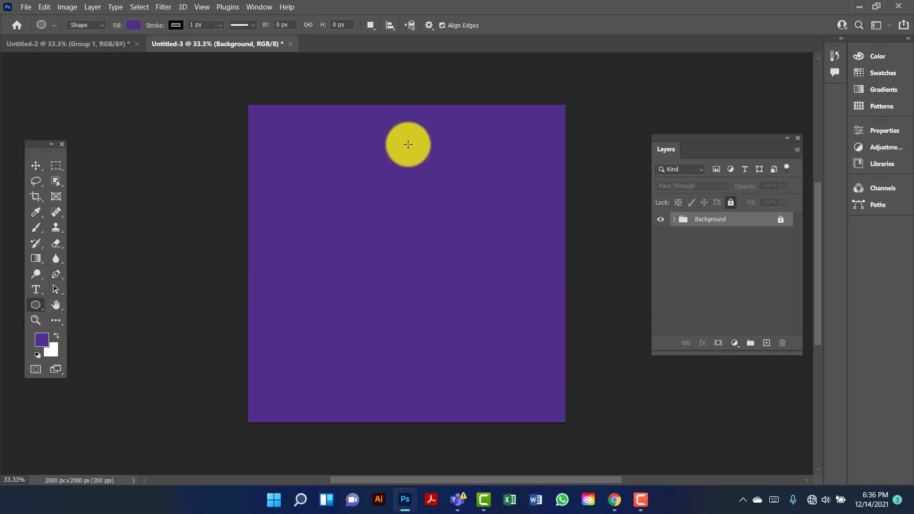
{"action": "left_click_drag", "start_coordinate": [395, 148], "coordinate": [582, 334]}
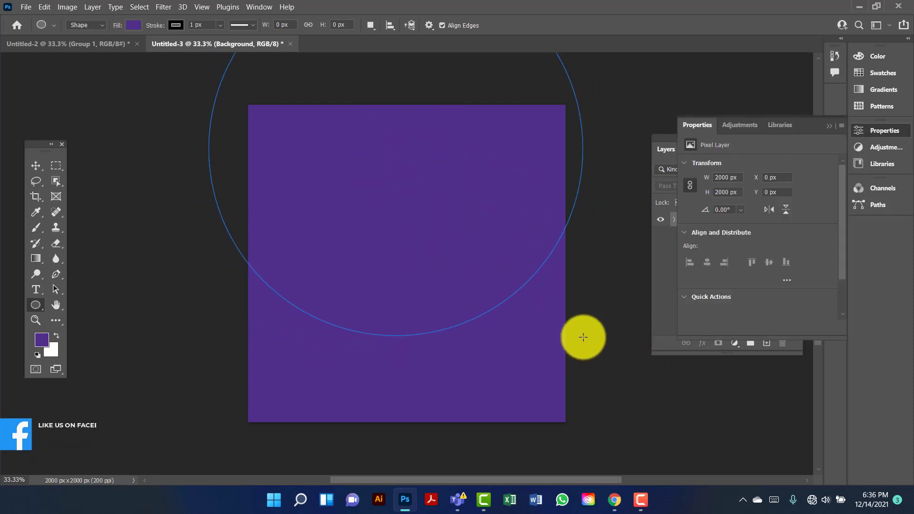
{"action": "left_click", "coordinate": [133, 28]}
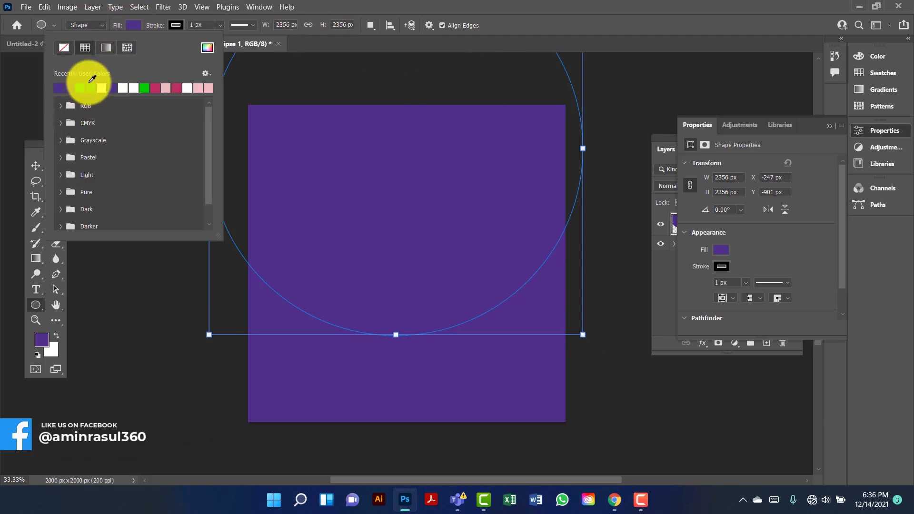
{"action": "left_click", "coordinate": [85, 87]}
{"action": "left_click", "coordinate": [176, 25]}
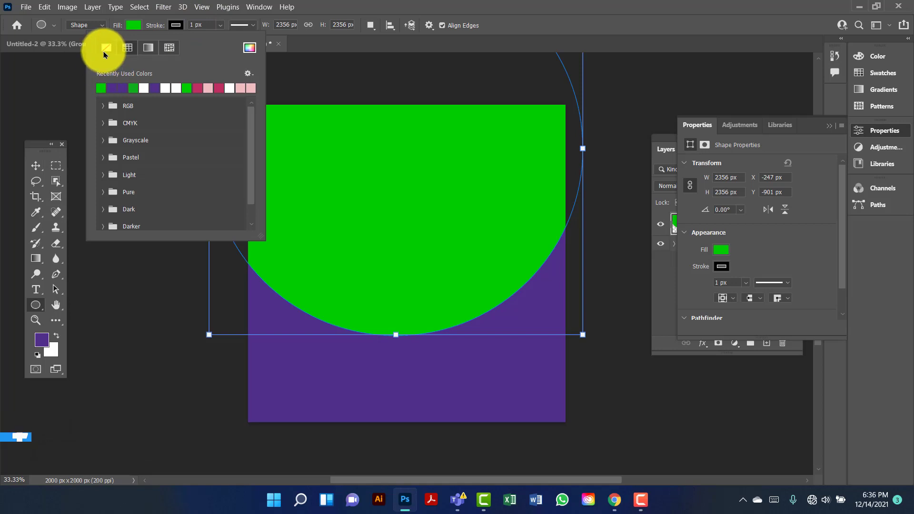
{"action": "left_click", "coordinate": [106, 47]}
Move the green circle over the right side of the canvas
{"action": "left_click", "coordinate": [36, 166]}
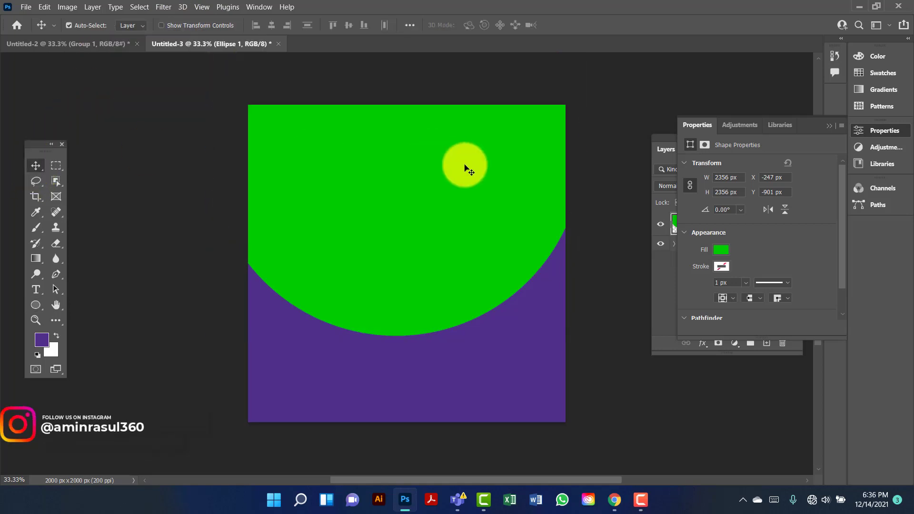
{"action": "left_click_drag", "start_coordinate": [464, 167], "coordinate": [627, 278]}
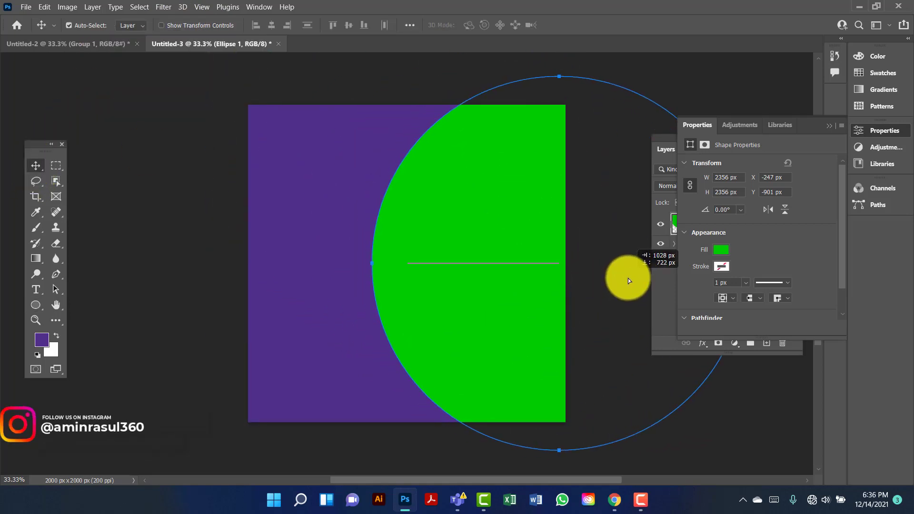
{"action": "left_click_drag", "start_coordinate": [474, 246], "coordinate": [471, 246]}
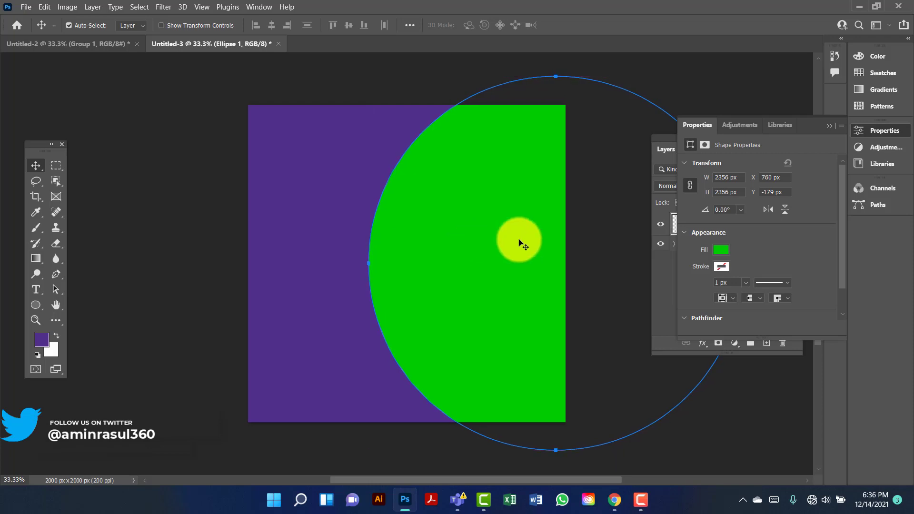
Duplicate Ellipse 1 and place the copy below it in the Layers panel
{"action": "left_click", "coordinate": [829, 126]}
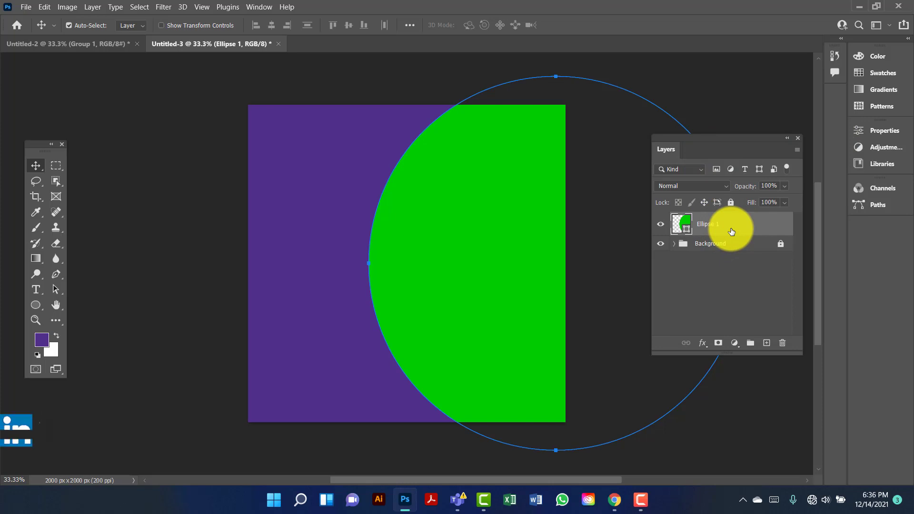
{"action": "key", "text": "ctrl+j"}
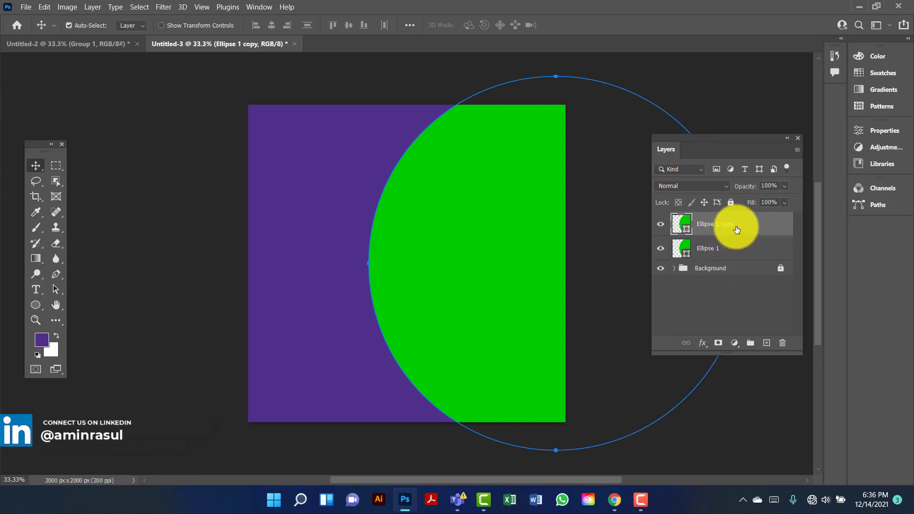
{"action": "left_click", "coordinate": [732, 248], "text": "shift"}
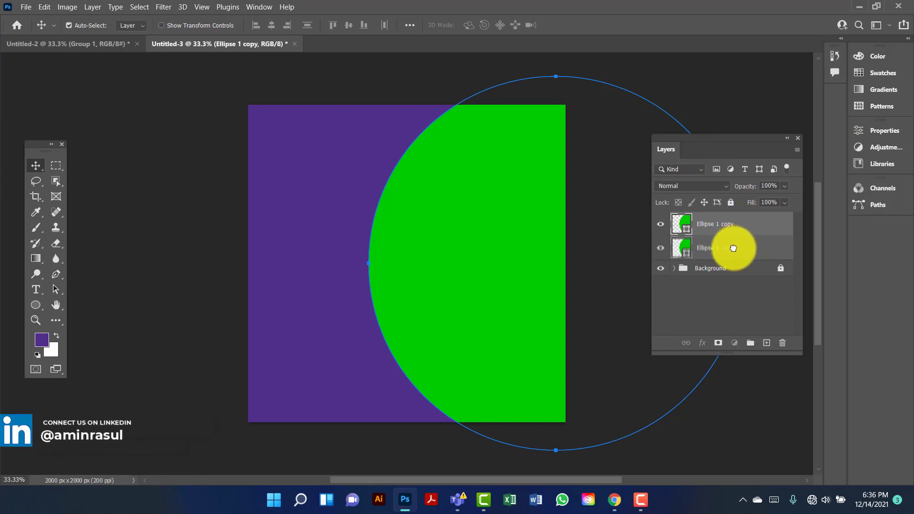
{"action": "left_click", "coordinate": [730, 248], "text": "ctrl"}
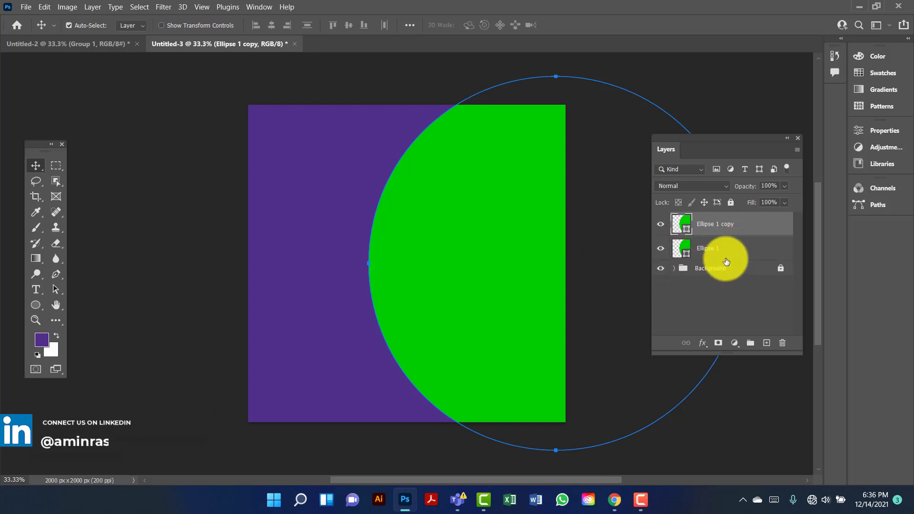
{"action": "left_click_drag", "start_coordinate": [724, 229], "coordinate": [718, 249]}
Change the top Ellipse 1 fill to purple from the swatches
{"action": "left_click", "coordinate": [708, 225]}
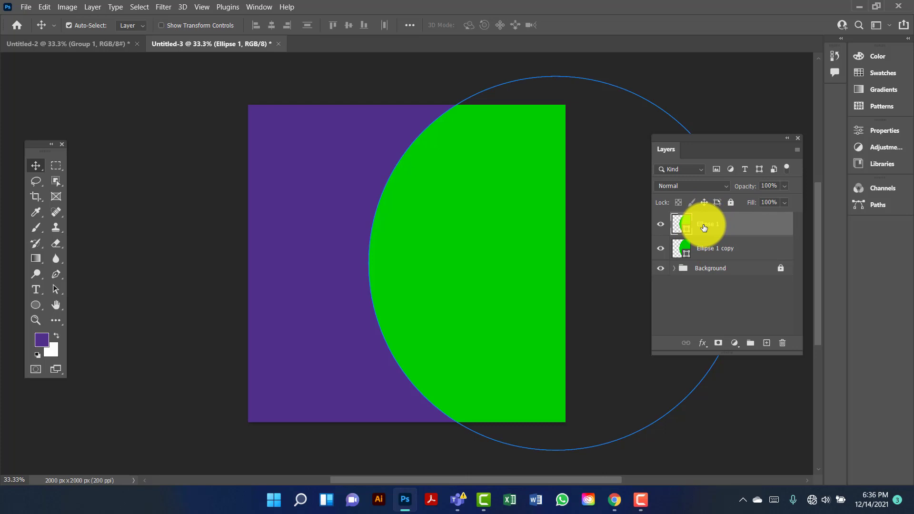
{"action": "left_click", "coordinate": [36, 304]}
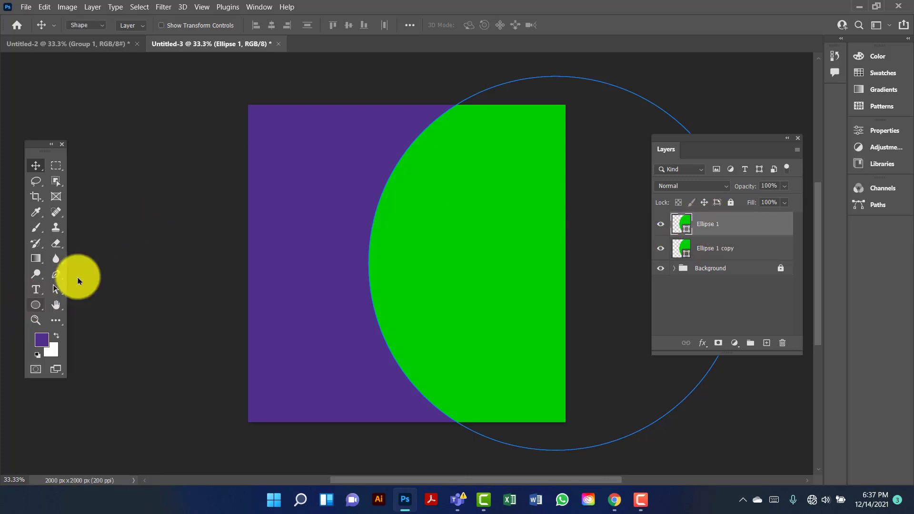
{"action": "left_click", "coordinate": [134, 25]}
{"action": "left_click", "coordinate": [77, 86]}
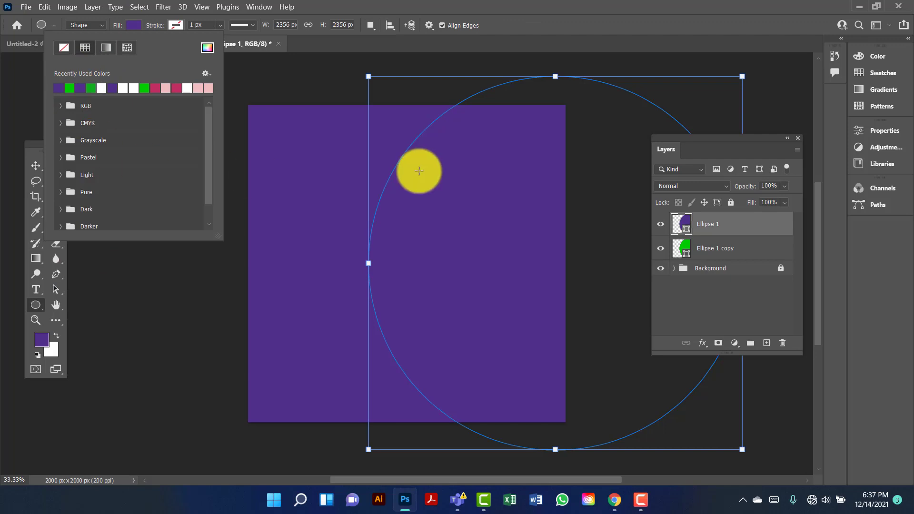
{"action": "left_click", "coordinate": [35, 166]}
Shift the purple circle right and nudge the green copy slightly after it to widen the crescent
{"action": "key", "text": "shift+Right"}
{"action": "key", "text": "shift+Right"}
{"action": "key", "text": "shift+Right"}
{"action": "key", "text": "shift+Right"}
{"action": "key", "text": "shift+Right"}
{"action": "key", "text": "shift+Right"}
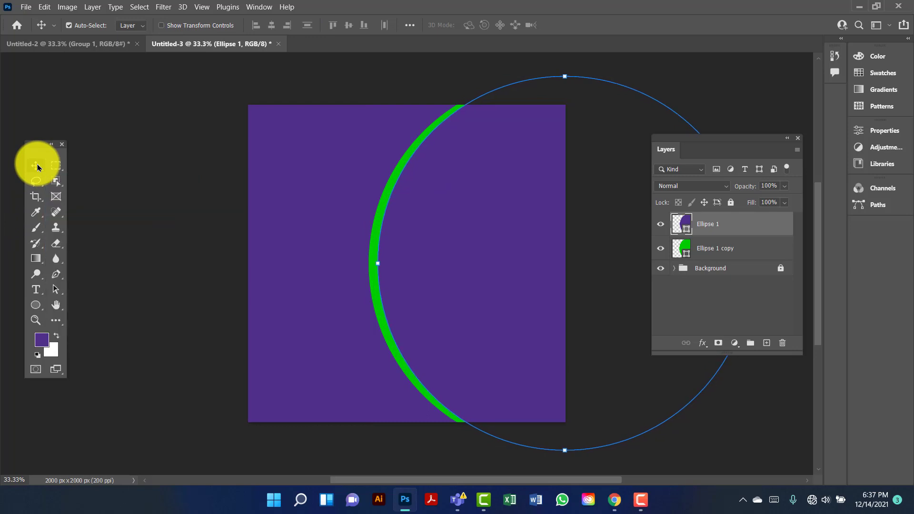
{"action": "key", "text": "shift+Left"}
{"action": "key", "text": "shift+Left"}
{"action": "key", "text": "shift+Left"}
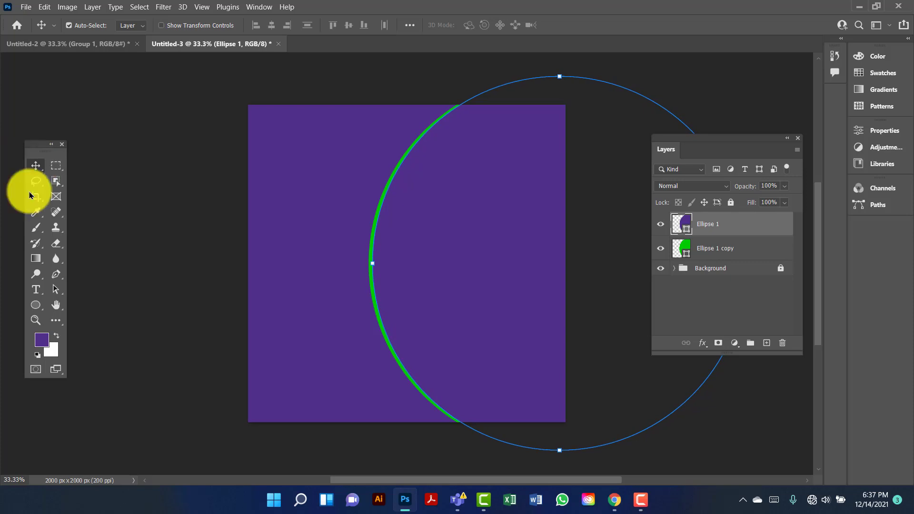
{"action": "mouse_move", "coordinate": [461, 244]}
{"action": "left_mouse_down"}
{"action": "mouse_move", "coordinate": [472, 243]}
{"action": "mouse_move", "coordinate": [463, 243]}
{"action": "left_mouse_up"}
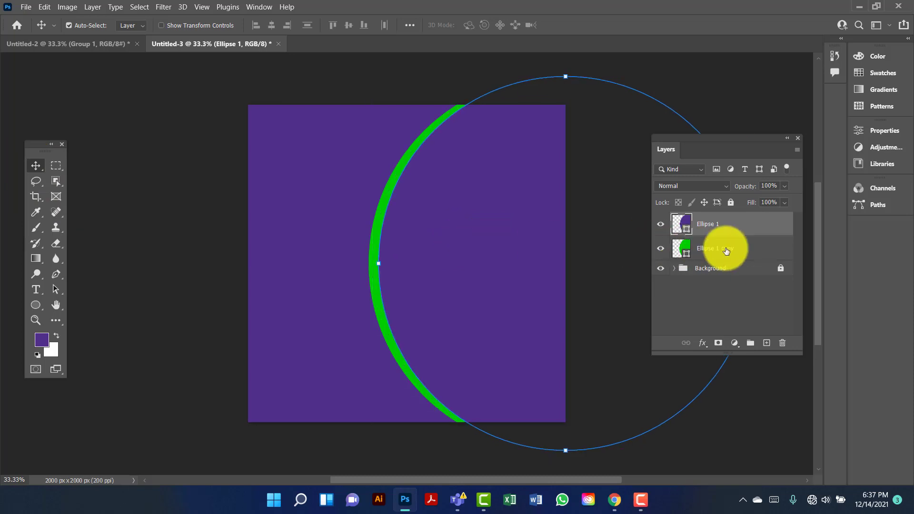
{"action": "left_click", "coordinate": [738, 248]}
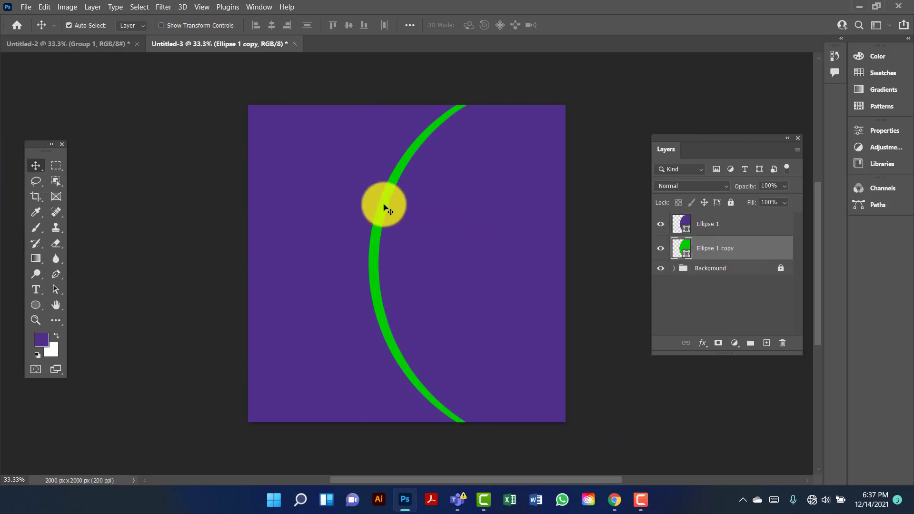
{"action": "left_click_drag", "start_coordinate": [384, 205], "coordinate": [386, 207]}
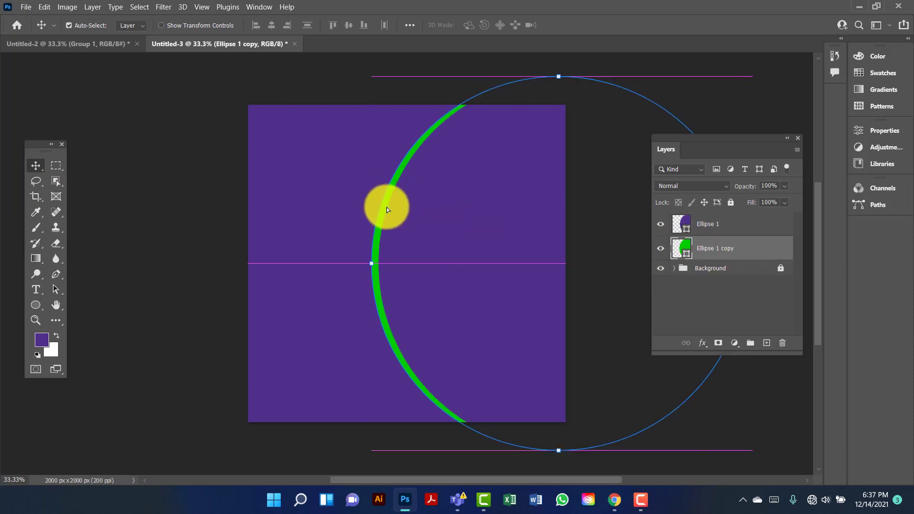
{"action": "left_click", "coordinate": [518, 217]}
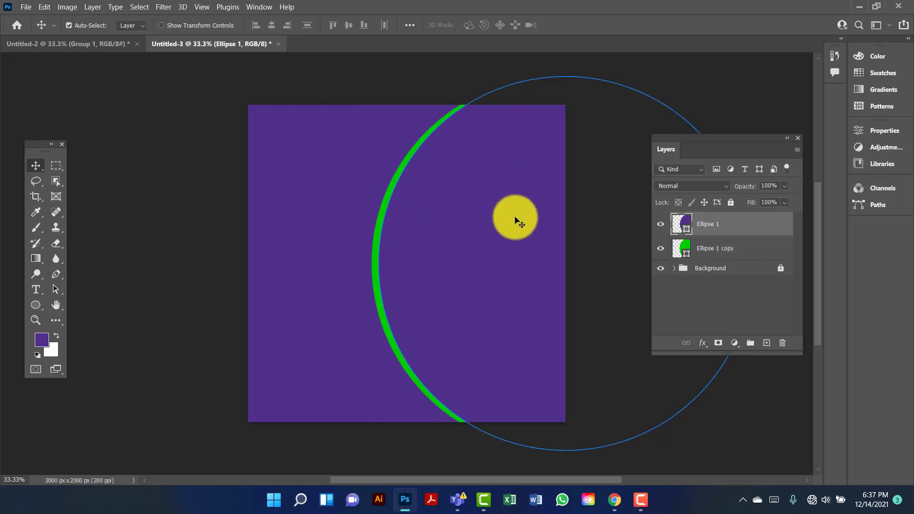
{"action": "left_click", "coordinate": [380, 224]}
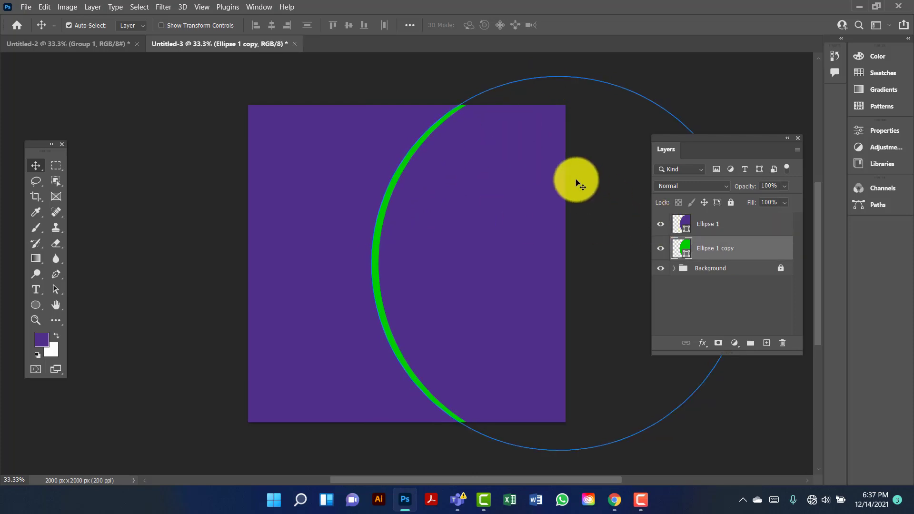
Scale the green Ellipse 1 copy to 102.80% and re-centre it into an even ring
{"action": "key", "text": "ctrl+t"}
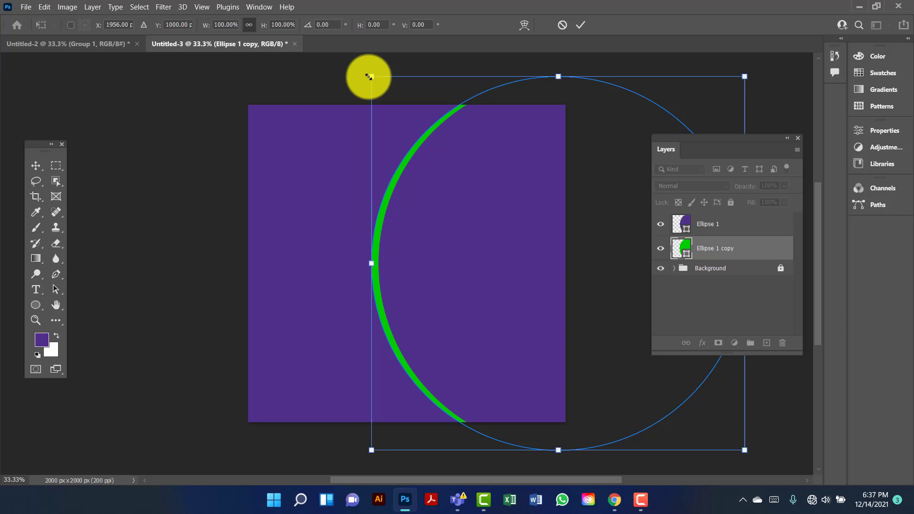
{"action": "left_click_drag", "start_coordinate": [369, 76], "coordinate": [362, 65]}
{"action": "mouse_move", "coordinate": [428, 131]}
{"action": "left_mouse_down"}
{"action": "mouse_move", "coordinate": [441, 146]}
{"action": "mouse_move", "coordinate": [438, 137]}
{"action": "left_mouse_up"}
{"action": "key", "text": "Right"}
{"action": "key", "text": "Right"}
{"action": "key", "text": "Right"}
{"action": "key", "text": "Right"}
{"action": "key", "text": "Right"}
{"action": "key", "text": "Right"}
{"action": "key", "text": "Right"}
{"action": "key", "text": "Right"}
{"action": "key", "text": "Right"}
{"action": "key", "text": "Right"}
{"action": "key", "text": "Right"}
{"action": "key", "text": "Right"}
{"action": "key", "text": "Right"}
{"action": "key", "text": "Right"}
{"action": "key", "text": "Right"}
{"action": "key", "text": "Right"}
{"action": "key", "text": "Right"}
{"action": "key", "text": "Right"}
{"action": "key", "text": "Right"}
{"action": "key", "text": "Right"}
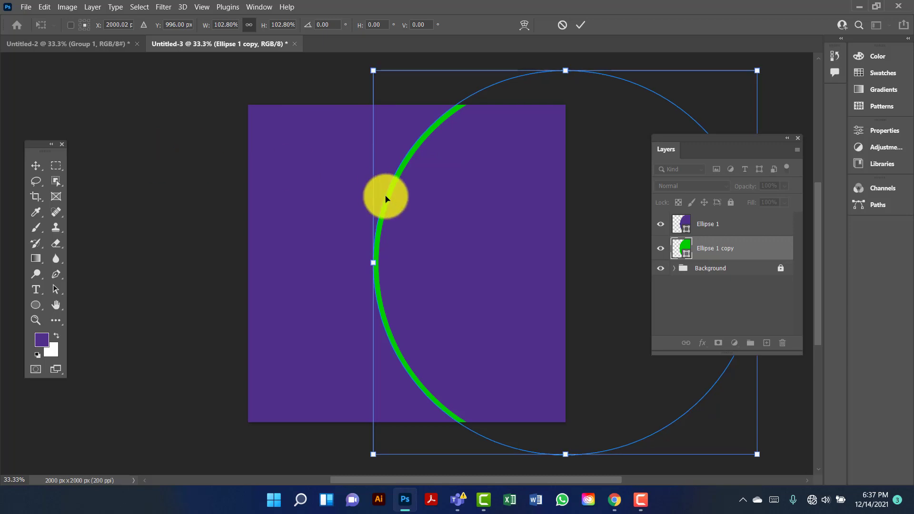
{"action": "key", "text": "Up"}
{"action": "key", "text": "Up"}
{"action": "key", "text": "Up"}
{"action": "key", "text": "Return"}
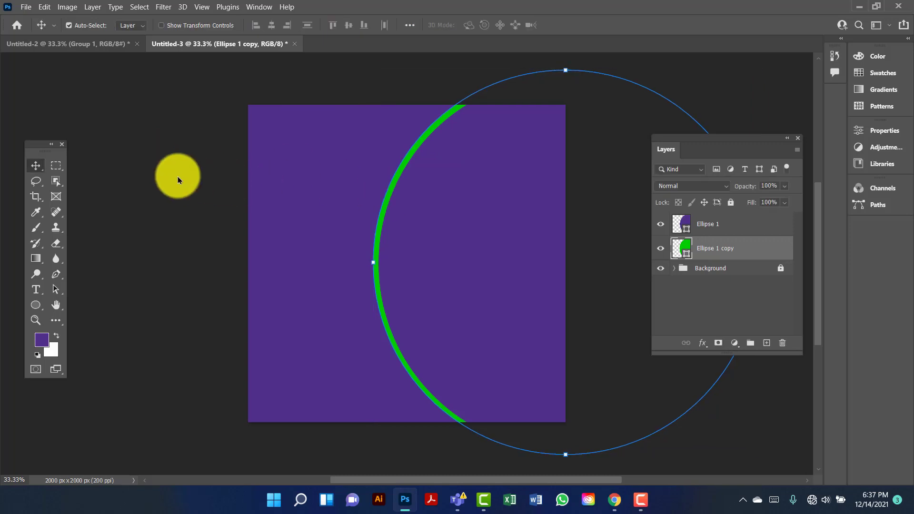
{"action": "left_click", "coordinate": [220, 159]}
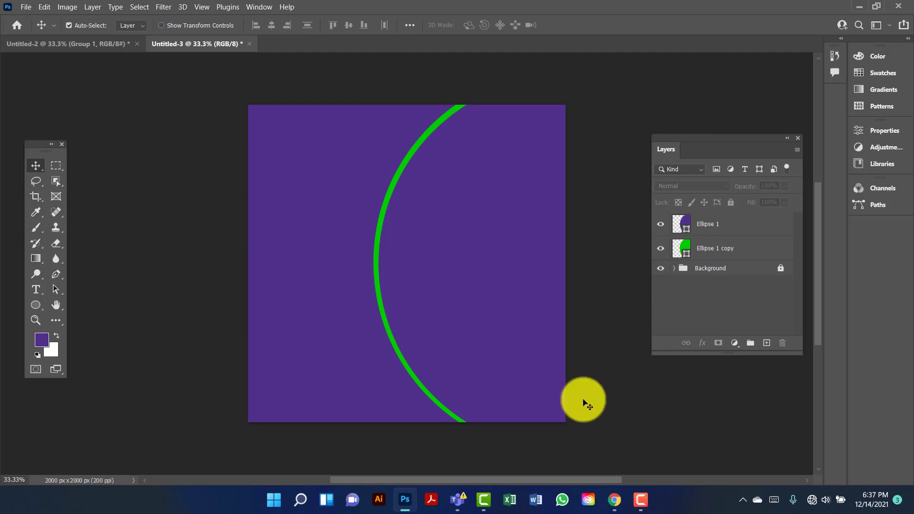
Drag the portrait layer from Untitled-2 into Untitled-3 and place it on the right side
{"action": "left_click", "coordinate": [96, 43]}
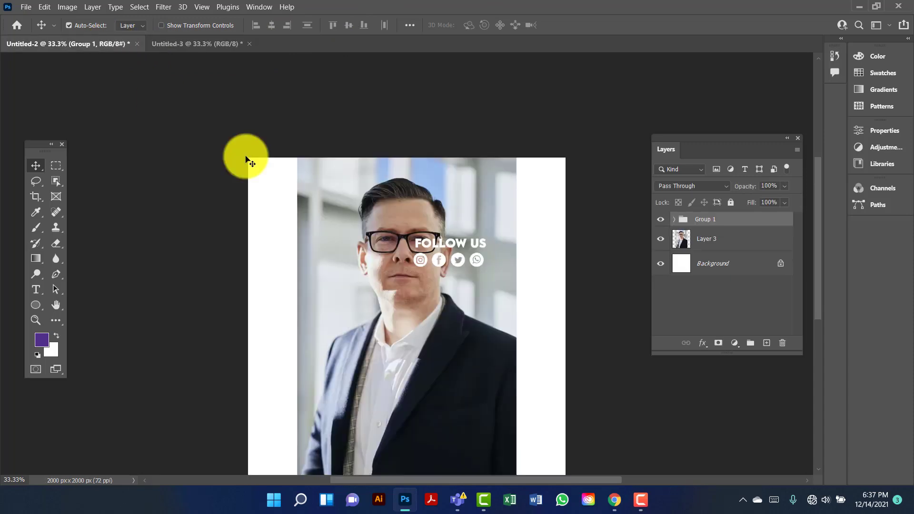
{"action": "left_click", "coordinate": [360, 182]}
{"action": "left_click_drag", "start_coordinate": [361, 182], "coordinate": [505, 251]}
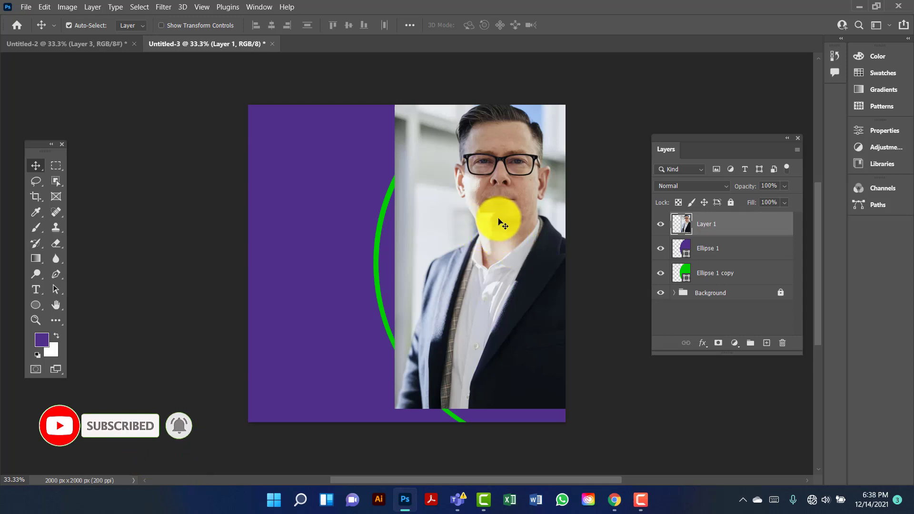
{"action": "left_click_drag", "start_coordinate": [485, 241], "coordinate": [439, 233]}
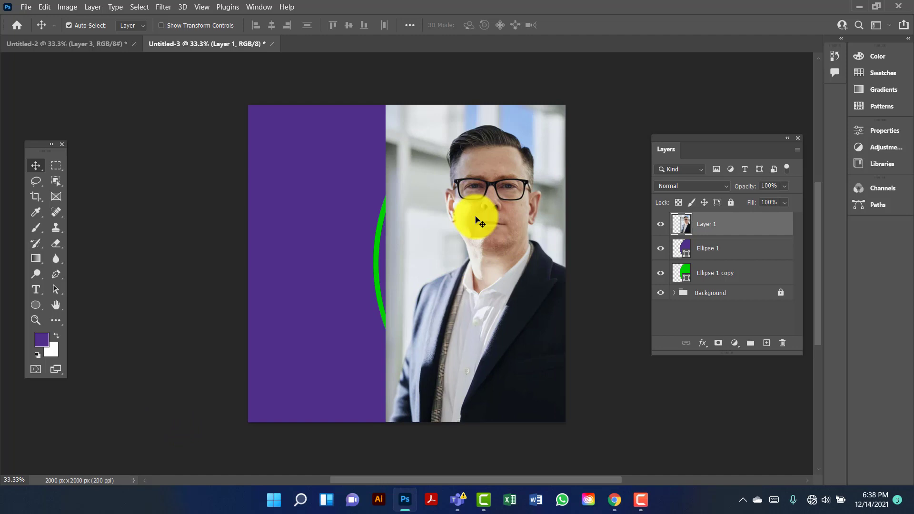
Free Transform the portrait to 103.51% and shift it left and down
{"action": "left_click", "coordinate": [45, 7]}
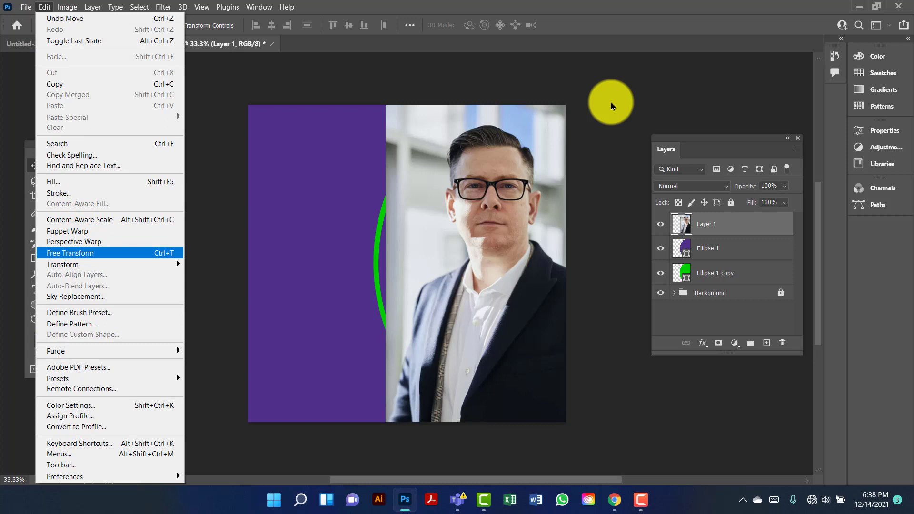
{"action": "key", "text": "Return"}
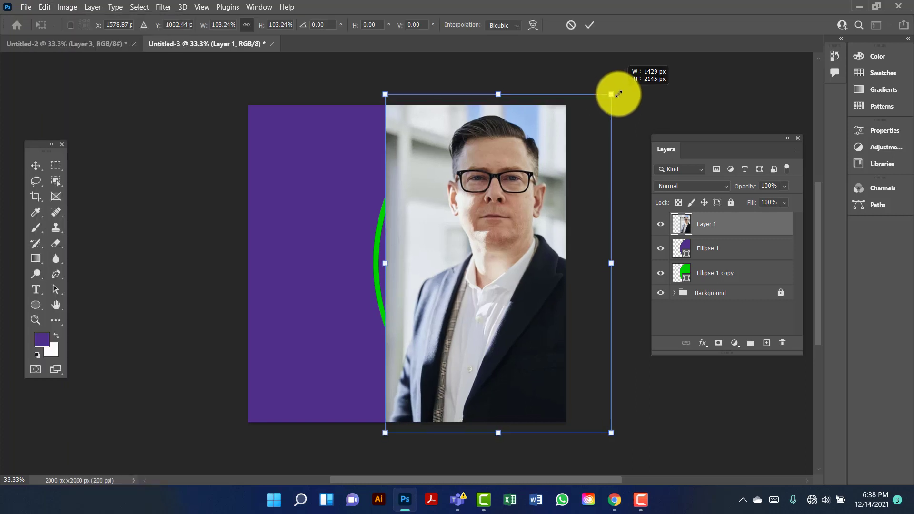
{"action": "left_click_drag", "start_coordinate": [618, 94], "coordinate": [619, 92]}
{"action": "left_click_drag", "start_coordinate": [496, 183], "coordinate": [499, 194]}
{"action": "key", "text": "Return"}
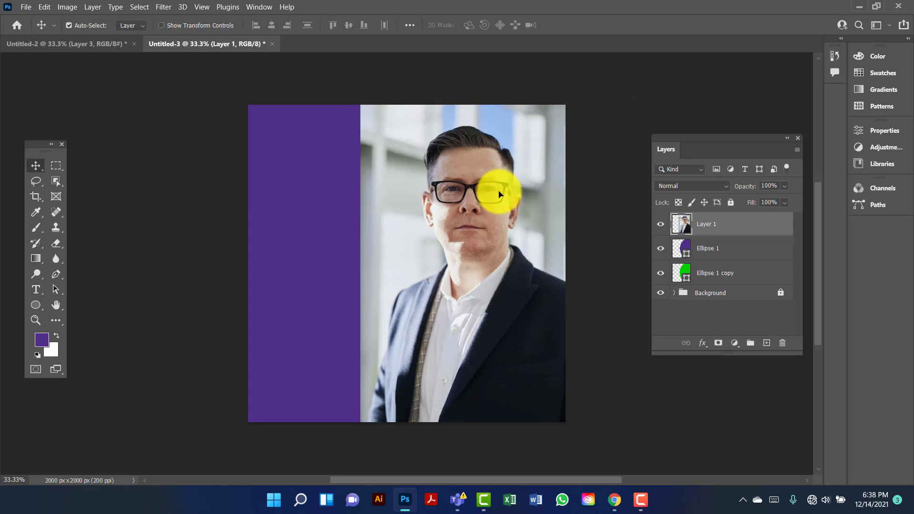
Clip the portrait layer to the purple circle and reposition it inside
{"action": "right_click", "coordinate": [762, 227]}
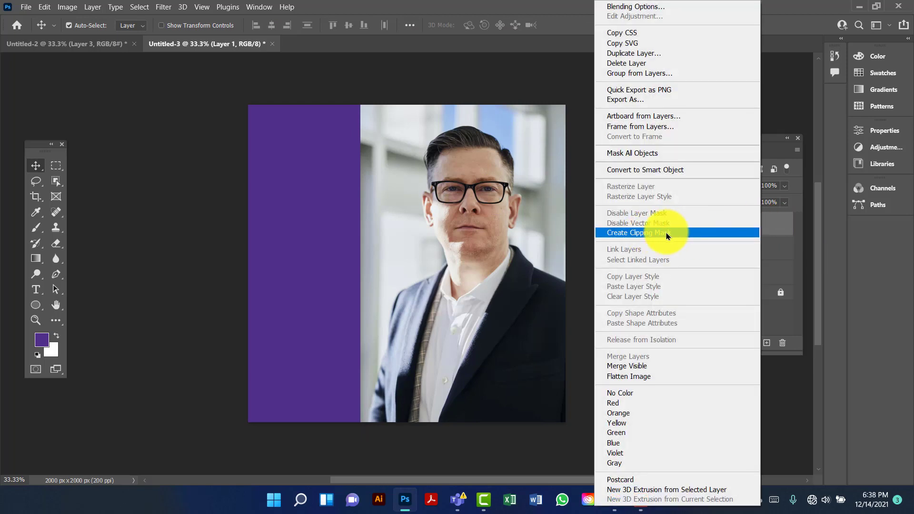
{"action": "left_click", "coordinate": [674, 237]}
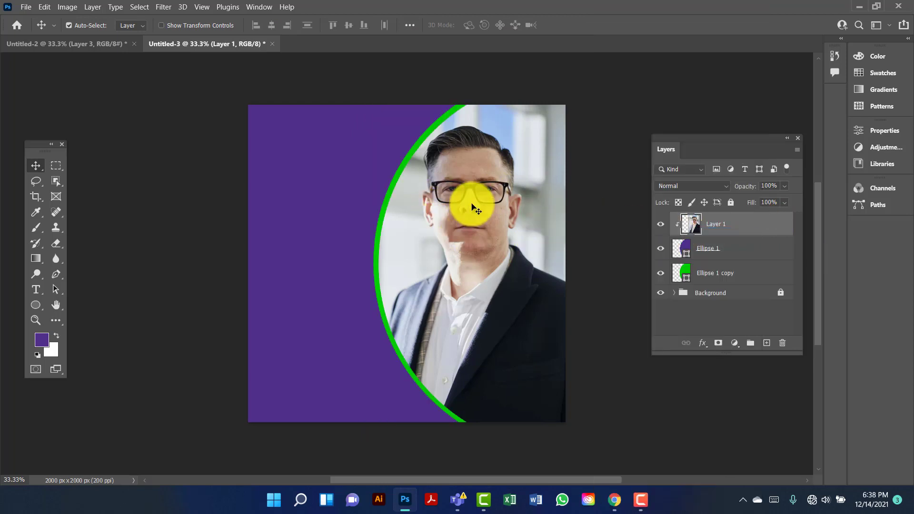
{"action": "mouse_move", "coordinate": [473, 212]}
{"action": "left_mouse_down"}
{"action": "mouse_move", "coordinate": [484, 212]}
{"action": "mouse_move", "coordinate": [478, 207]}
{"action": "left_mouse_up"}
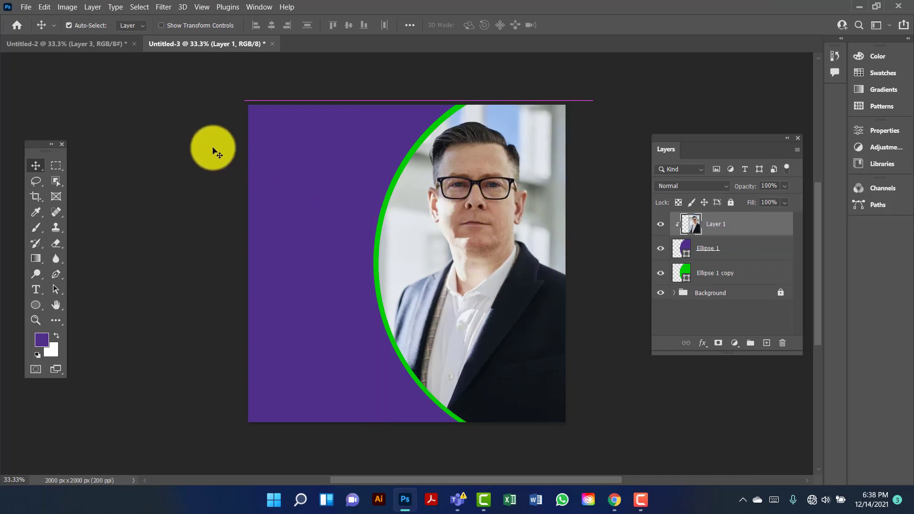
{"action": "left_click", "coordinate": [206, 146]}
Group Layer 1 with both ellipse layers into a group named Image
{"action": "left_click", "coordinate": [758, 222]}
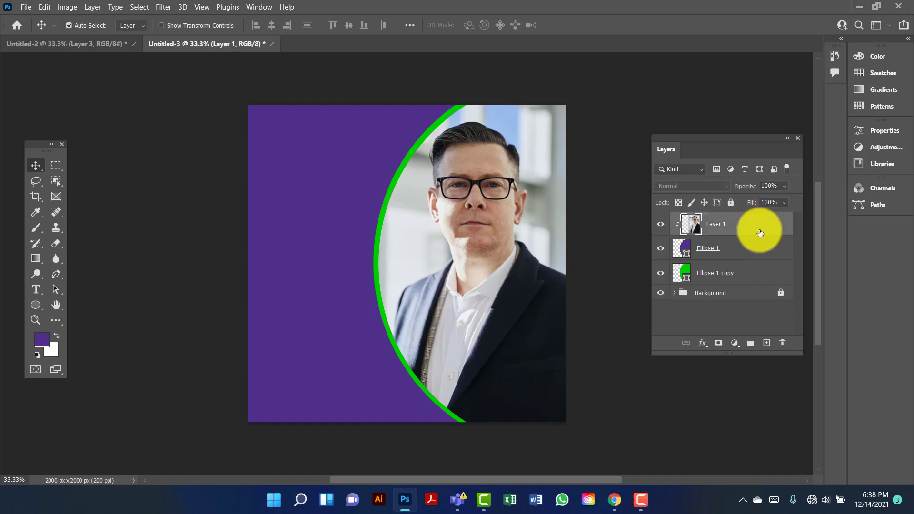
{"action": "left_click", "coordinate": [763, 278], "text": "shift"}
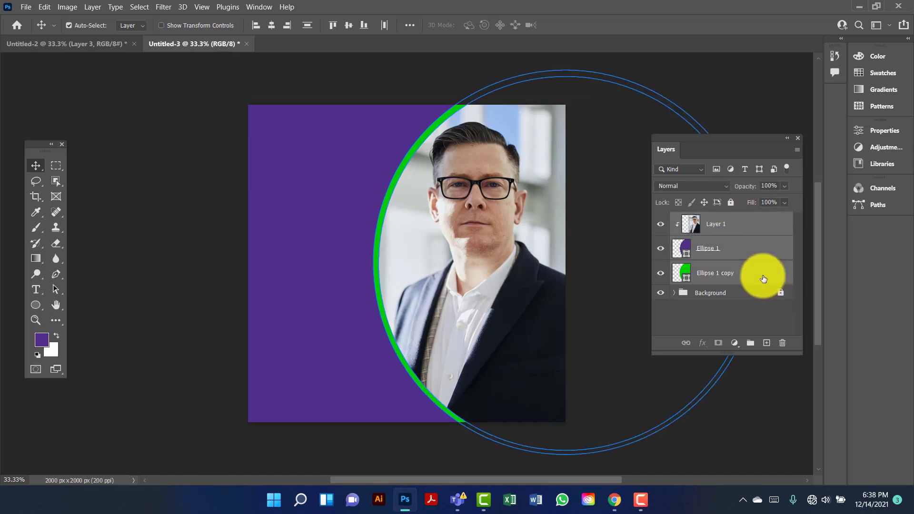
{"action": "key", "text": "ctrl+g"}
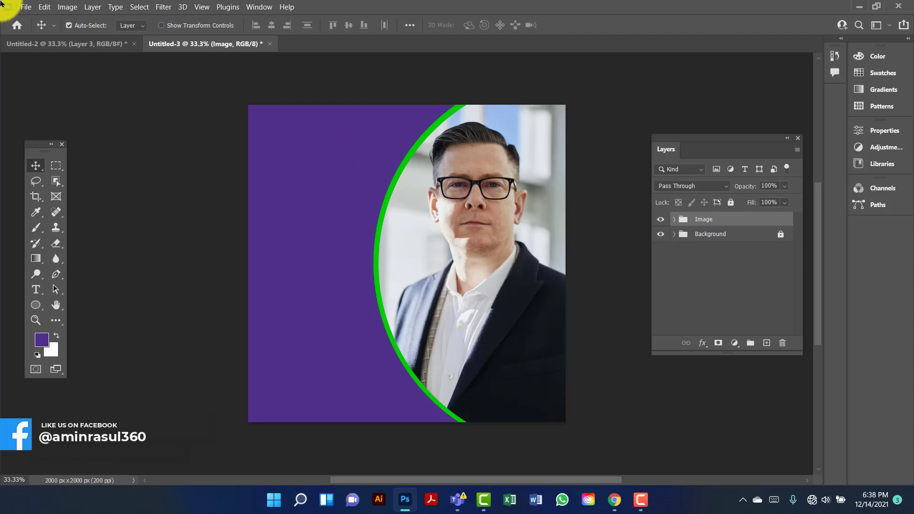
Add white LOGO text in the square's top-left corner
{"action": "left_click", "coordinate": [36, 293]}
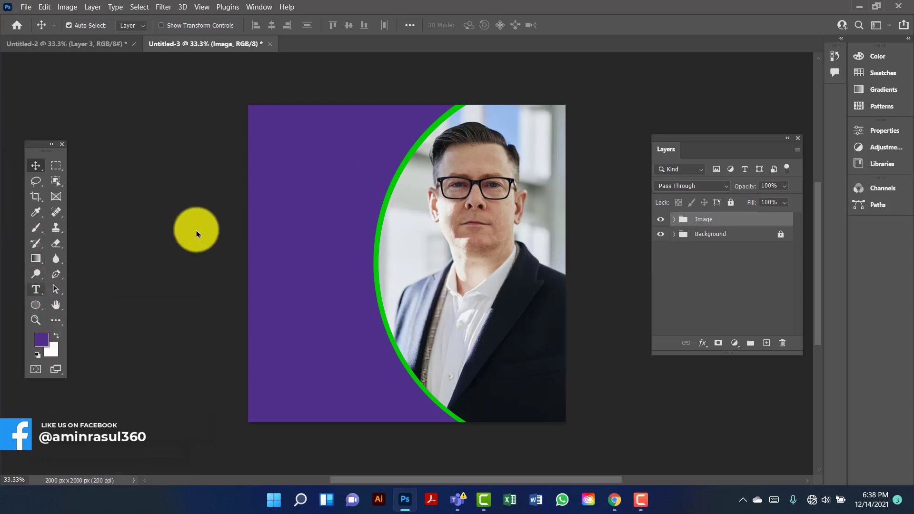
{"action": "left_click", "coordinate": [263, 118]}
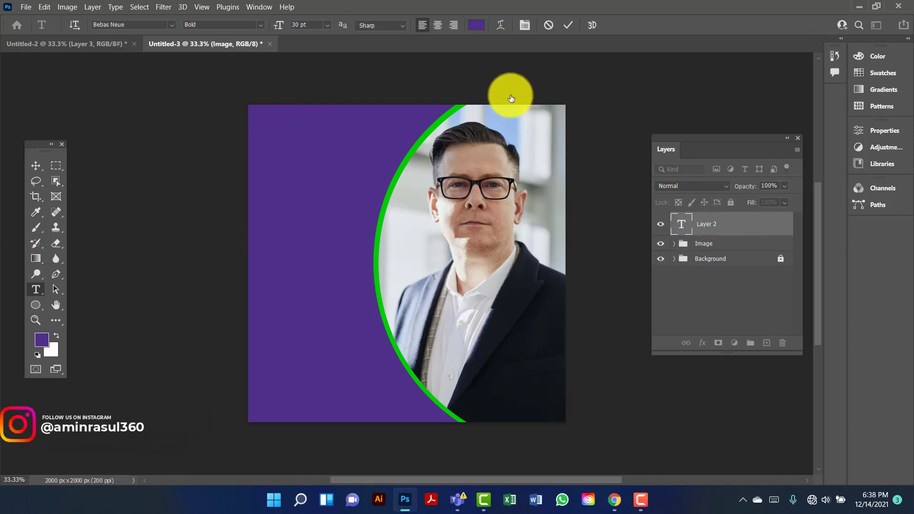
{"action": "left_click", "coordinate": [476, 25]}
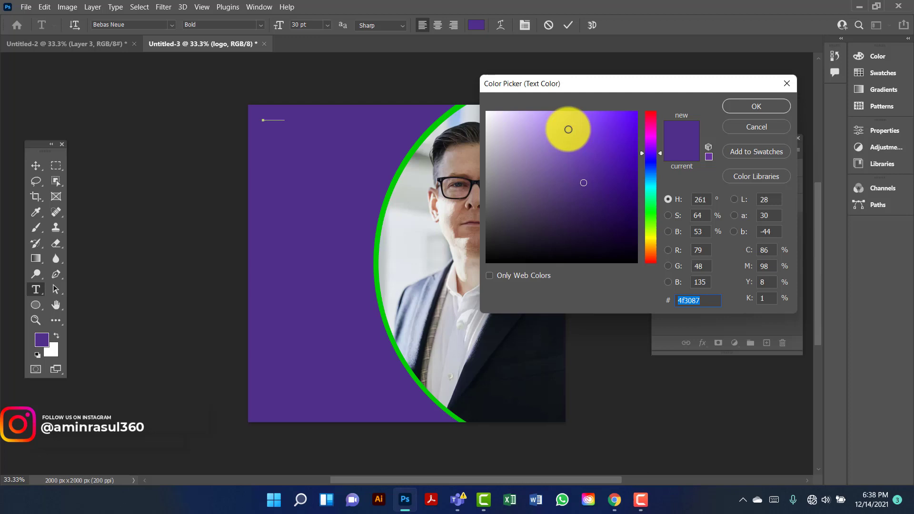
{"action": "mouse_move", "coordinate": [491, 114]}
{"action": "left_mouse_down"}
{"action": "mouse_move", "coordinate": [429, 76]}
{"action": "mouse_move", "coordinate": [490, 112]}
{"action": "mouse_move", "coordinate": [482, 107]}
{"action": "left_mouse_up"}
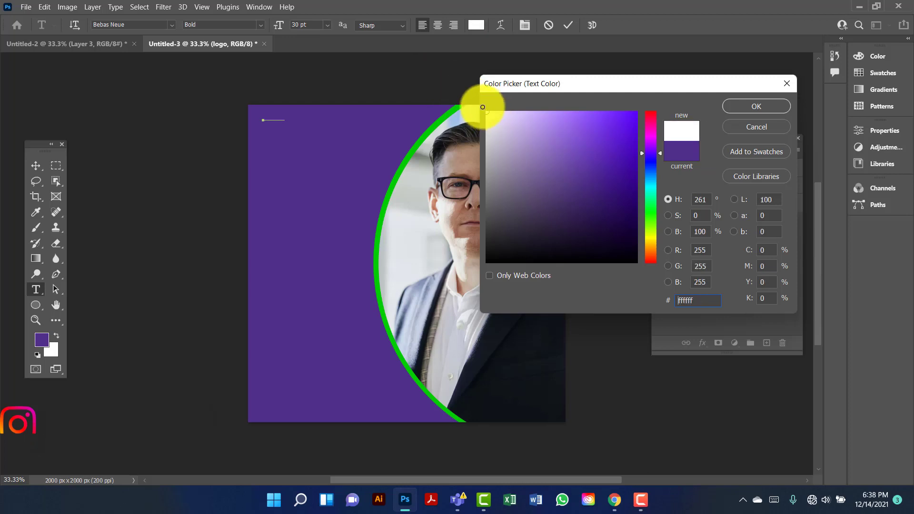
{"action": "left_click", "coordinate": [754, 106]}
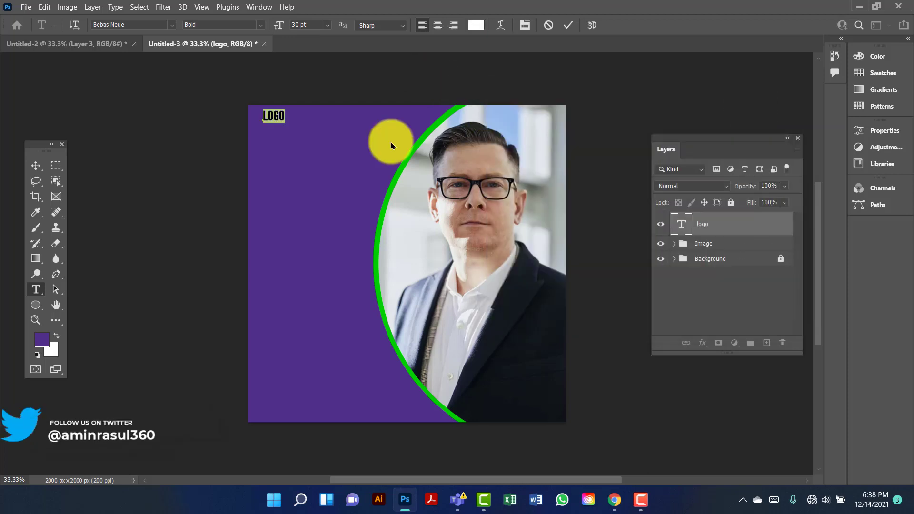
{"action": "left_click", "coordinate": [35, 165]}
{"action": "left_click_drag", "start_coordinate": [271, 119], "coordinate": [264, 118]}
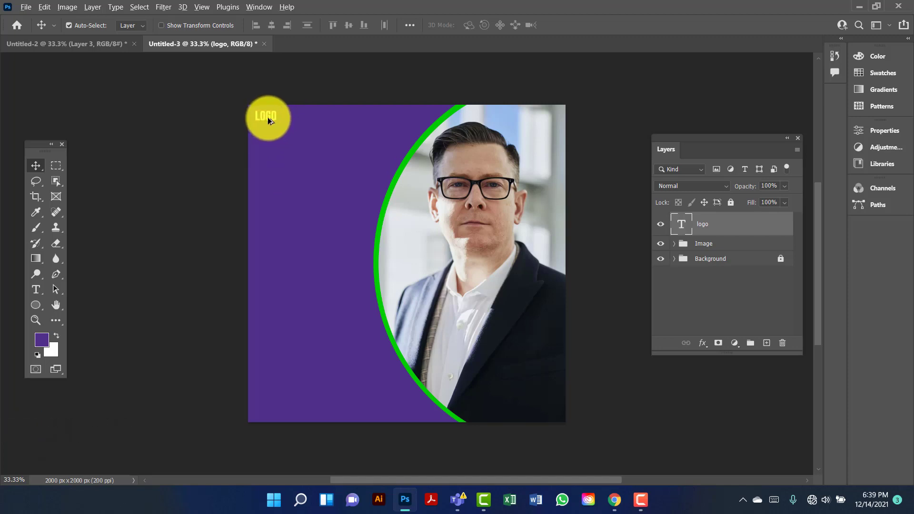
Duplicate the LOGO text below it and begin retyping it as DIGITAL MARKETING AGENCY
{"action": "key", "text": "ctrl"}
{"action": "left_click_drag", "start_coordinate": [265, 115], "coordinate": [267, 151]}
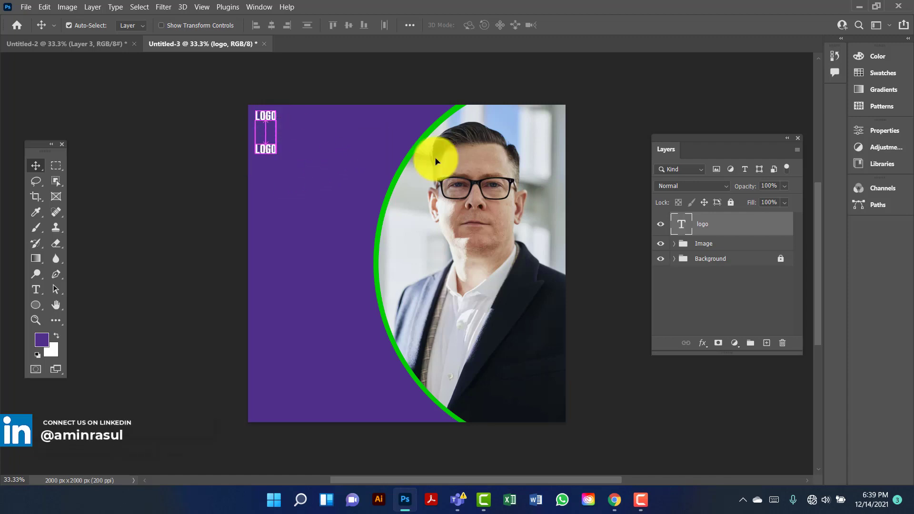
{"action": "double_click", "coordinate": [683, 227]}
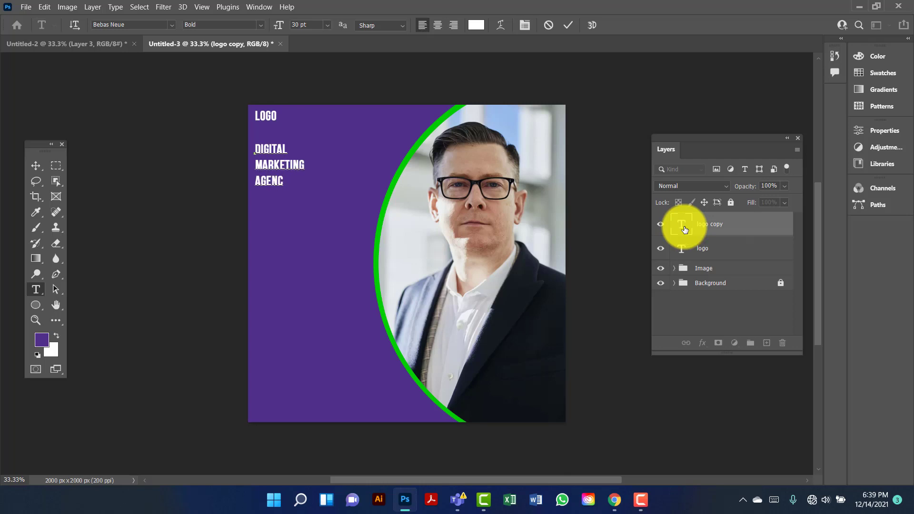
Enlarge the DIGITAL MARKETING AGENCY headline to 72 pt and shift it down slightly
{"action": "left_click", "coordinate": [35, 165]}
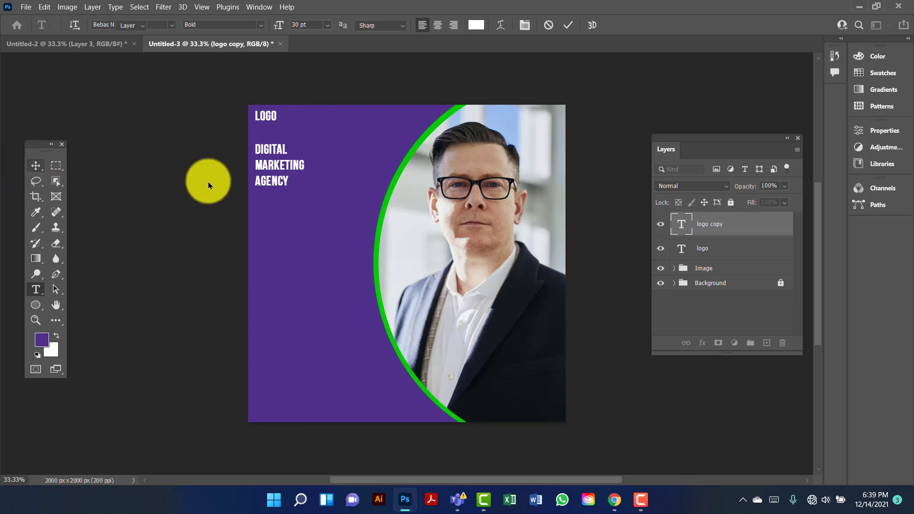
{"action": "double_click", "coordinate": [664, 225]}
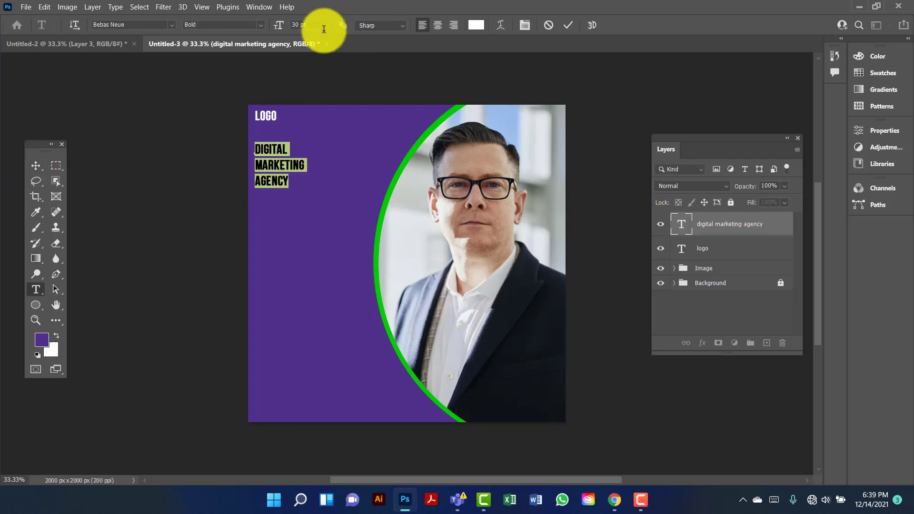
{"action": "left_click", "coordinate": [327, 25]}
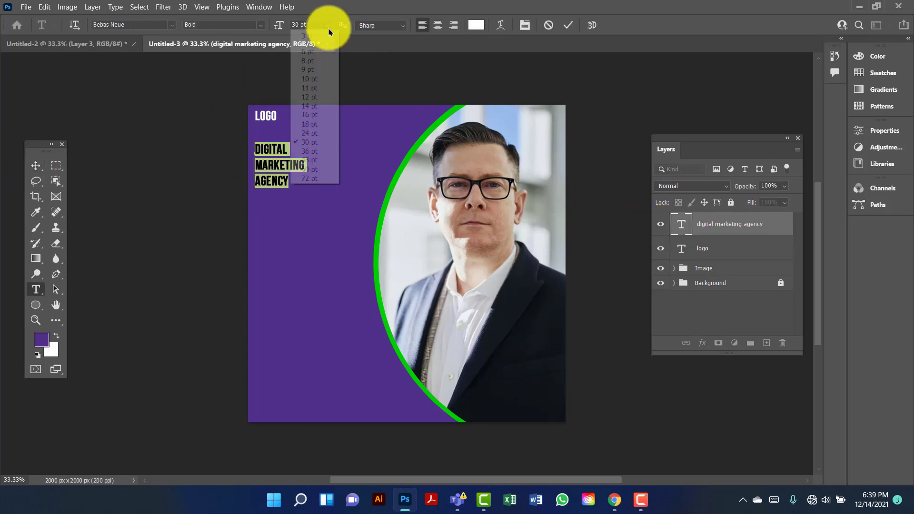
{"action": "left_click", "coordinate": [316, 181]}
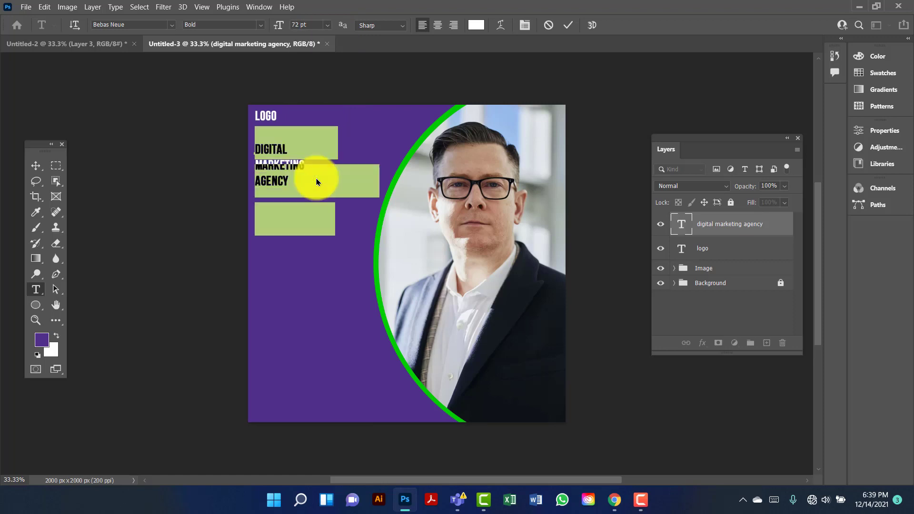
{"action": "left_click", "coordinate": [35, 165]}
{"action": "left_click_drag", "start_coordinate": [294, 187], "coordinate": [292, 203]}
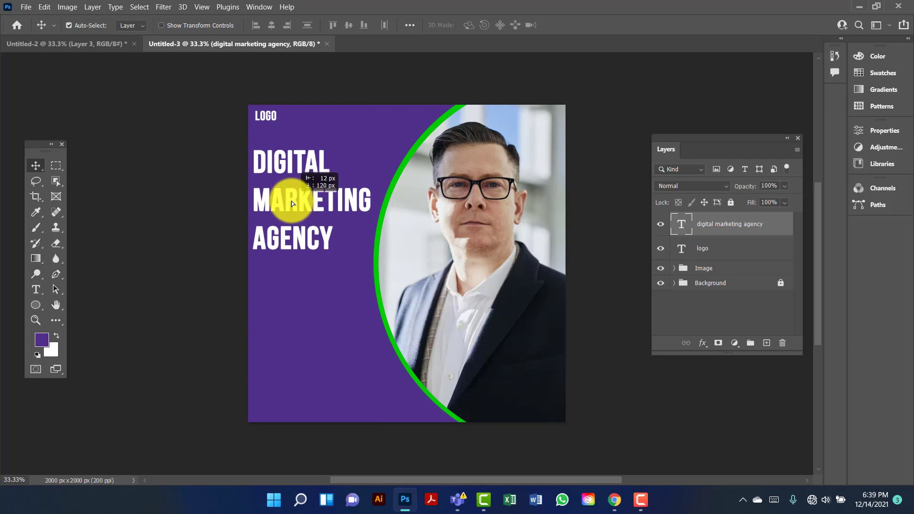
Colour the whole headline with the green sampled from the circle edge
{"action": "double_click", "coordinate": [681, 225]}
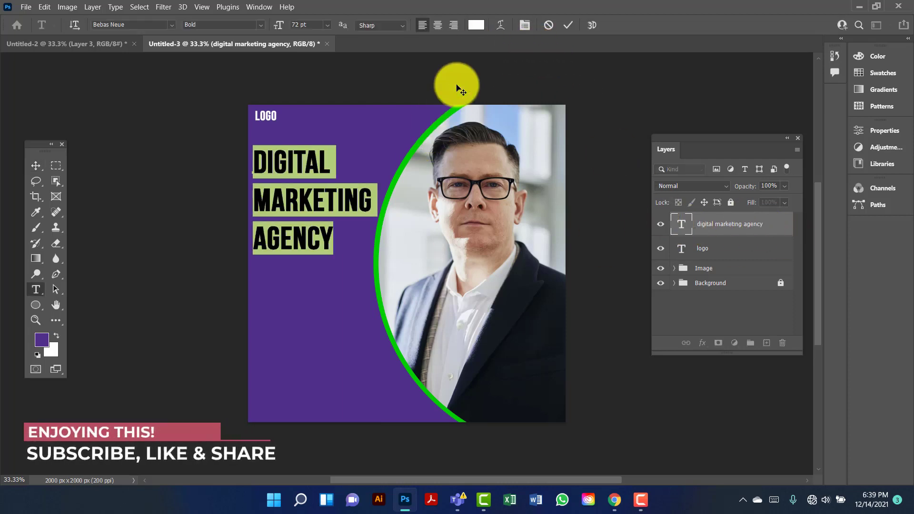
{"action": "left_click", "coordinate": [475, 25]}
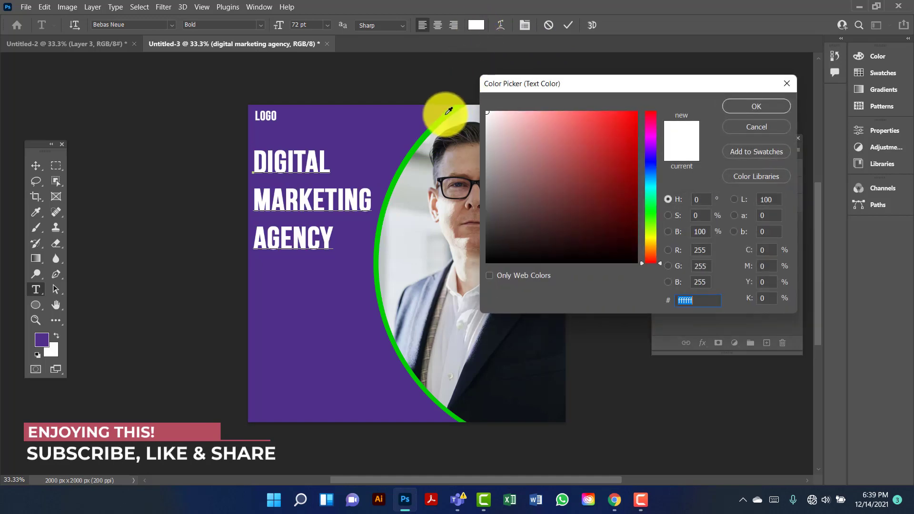
{"action": "left_click", "coordinate": [436, 127]}
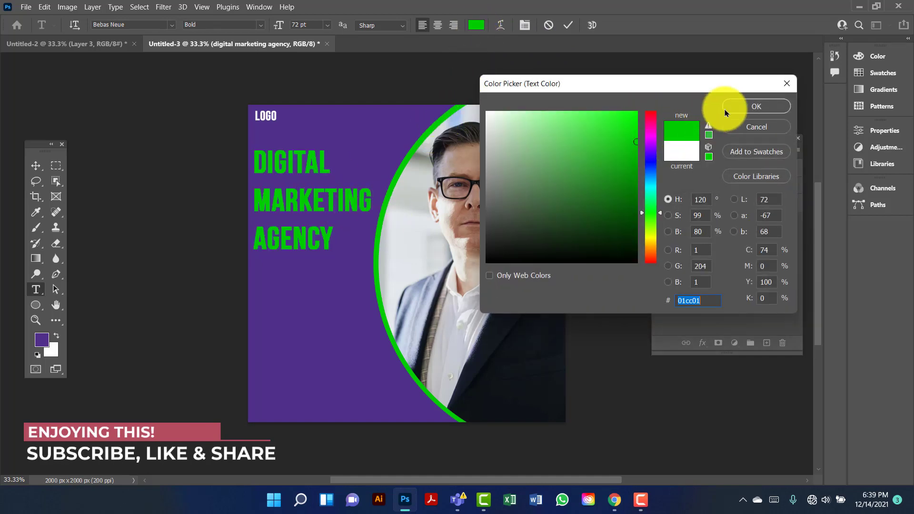
{"action": "left_click", "coordinate": [744, 105]}
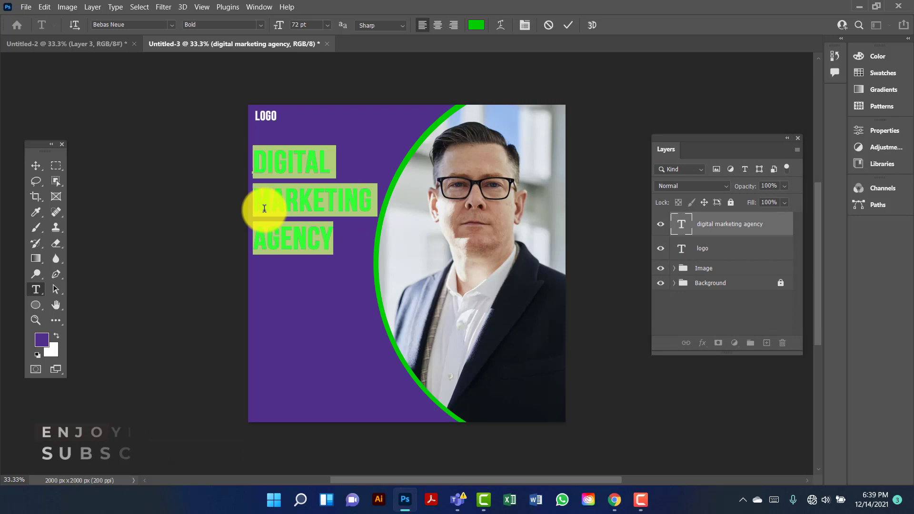
Make the word MARKETING white and commit the headline
{"action": "left_click_drag", "start_coordinate": [264, 208], "coordinate": [260, 208]}
{"action": "left_click", "coordinate": [476, 25]}
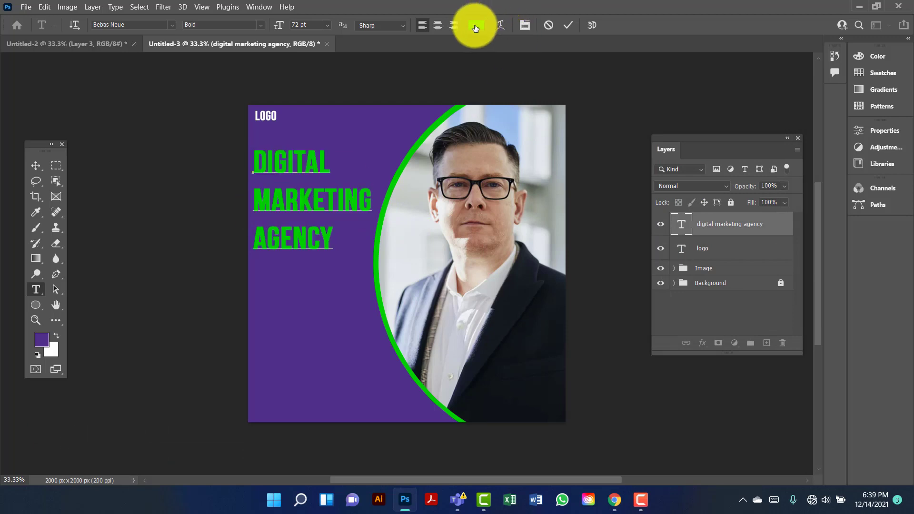
{"action": "left_click_drag", "start_coordinate": [489, 108], "coordinate": [468, 104]}
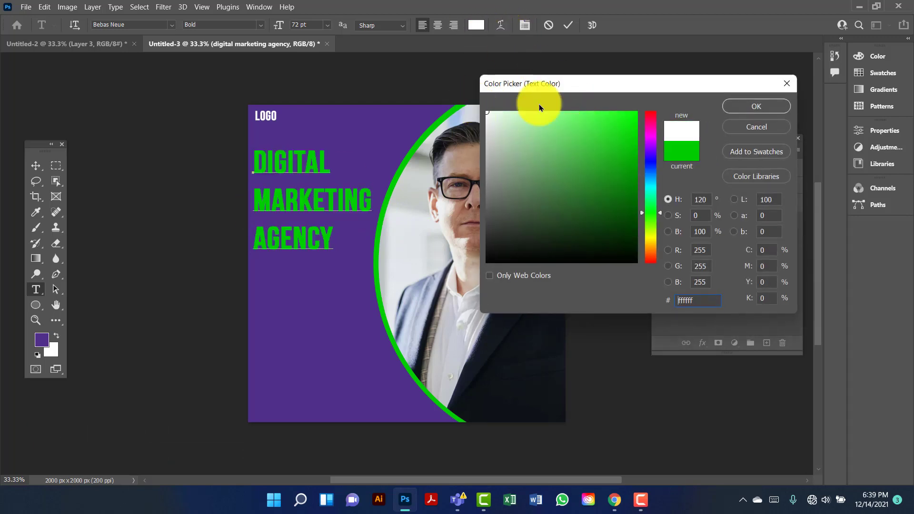
{"action": "left_click", "coordinate": [743, 106]}
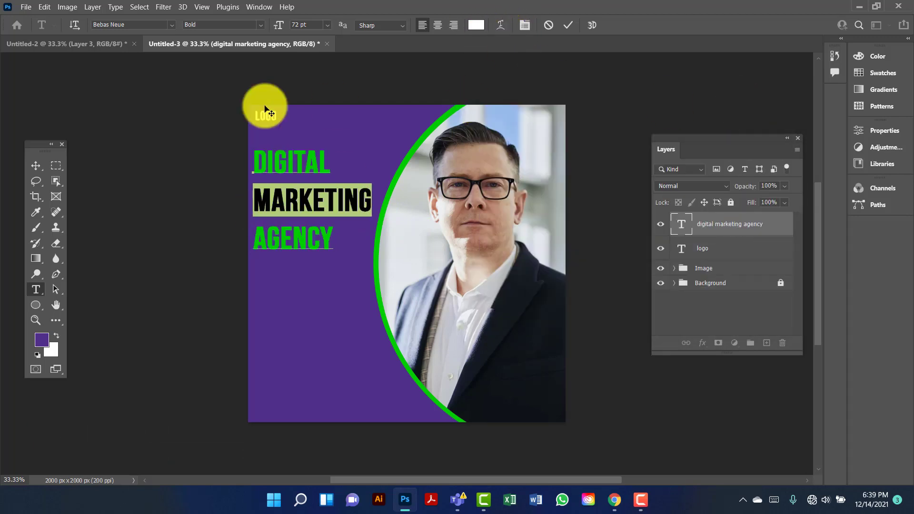
{"action": "left_click", "coordinate": [36, 165]}
{"action": "left_click", "coordinate": [136, 133]}
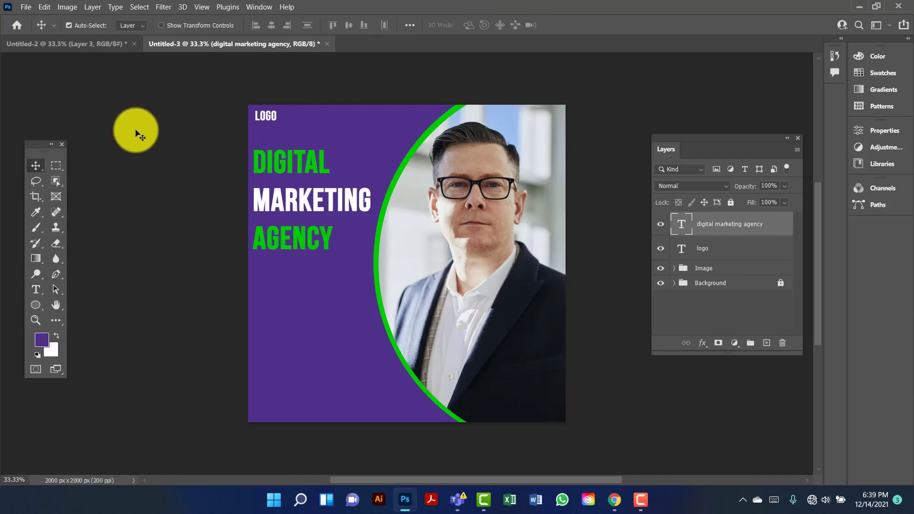
{"action": "left_click", "coordinate": [137, 133]}
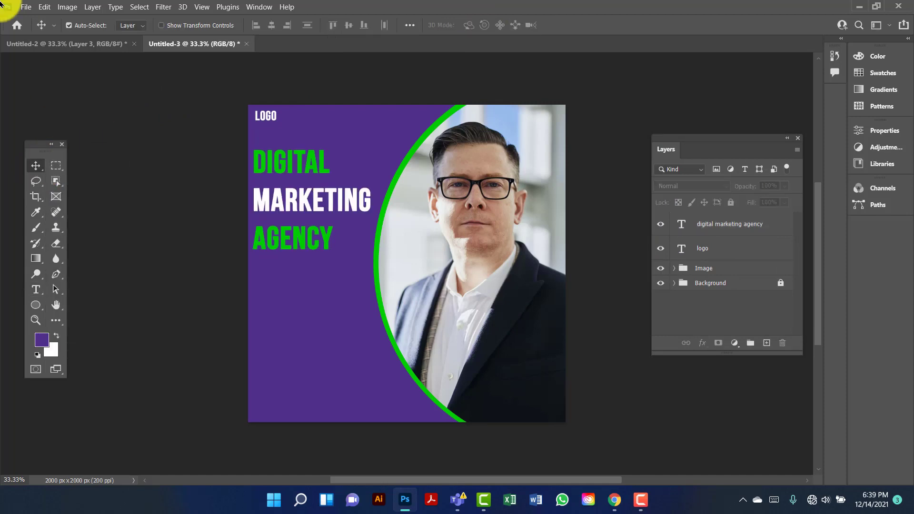
Add a white 10 pt text box below the AGENCY line
{"action": "left_click", "coordinate": [34, 290]}
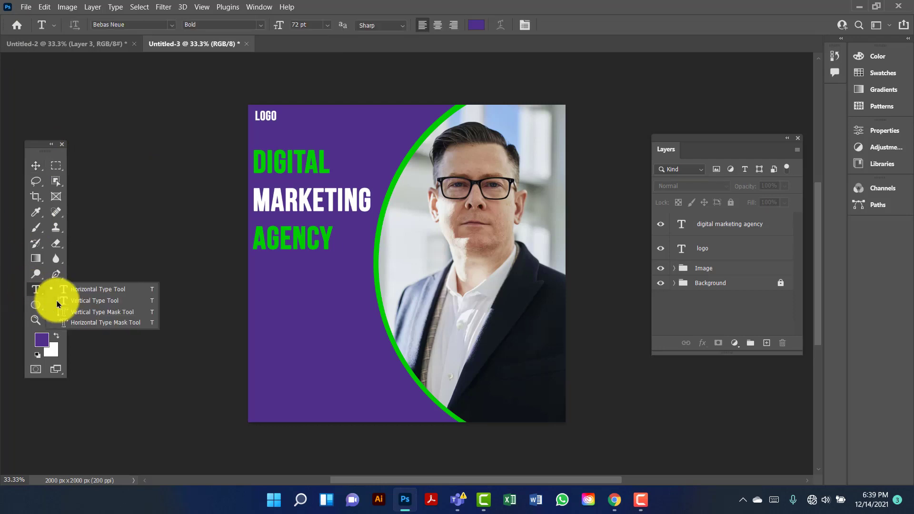
{"action": "left_click", "coordinate": [64, 290]}
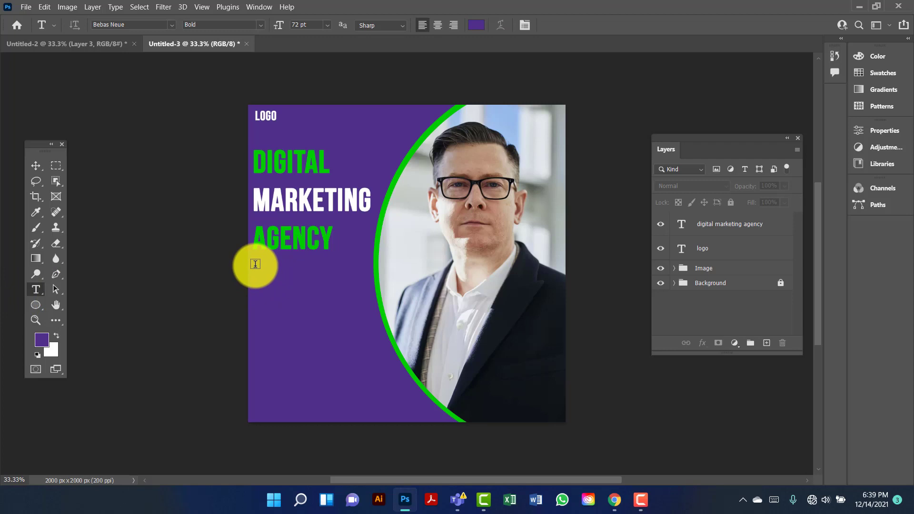
{"action": "left_click_drag", "start_coordinate": [255, 264], "coordinate": [363, 296]}
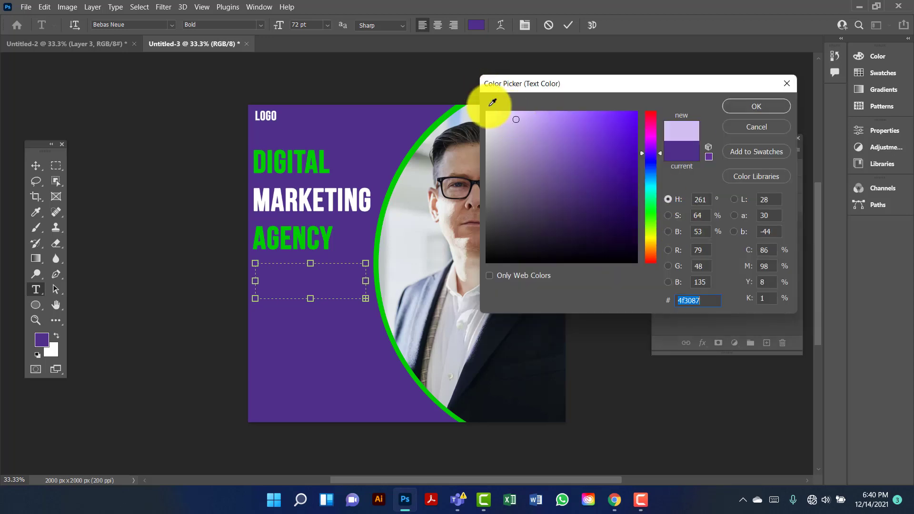
{"action": "mouse_move", "coordinate": [492, 103]}
{"action": "left_mouse_down"}
{"action": "mouse_move", "coordinate": [506, 122]}
{"action": "mouse_move", "coordinate": [490, 102]}
{"action": "left_mouse_up"}
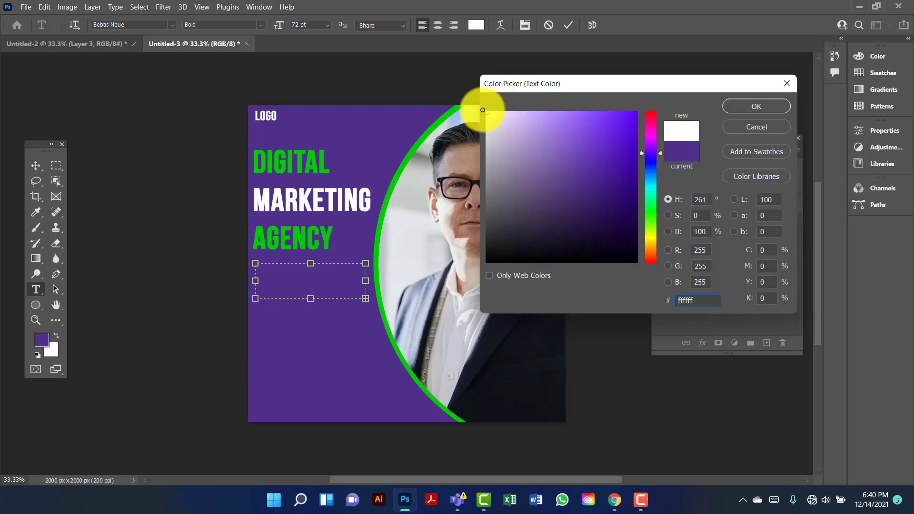
{"action": "left_click", "coordinate": [747, 107]}
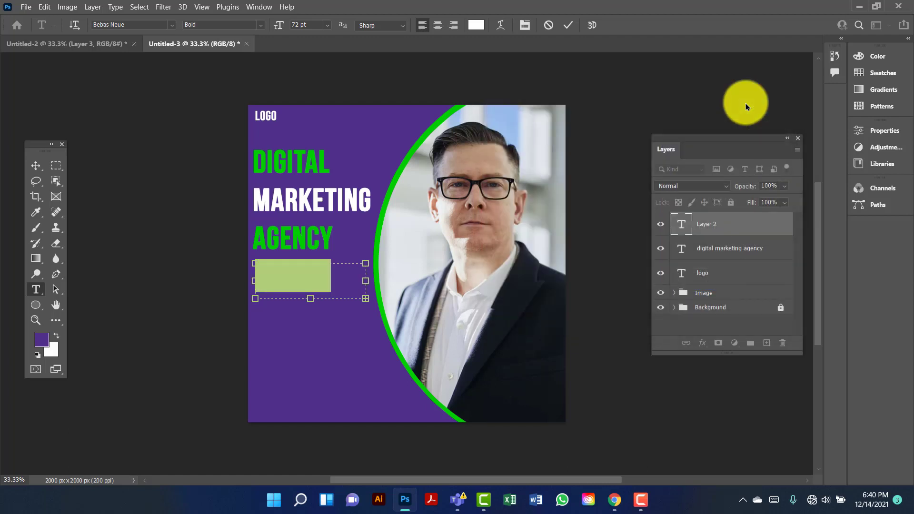
{"action": "left_click", "coordinate": [327, 25]}
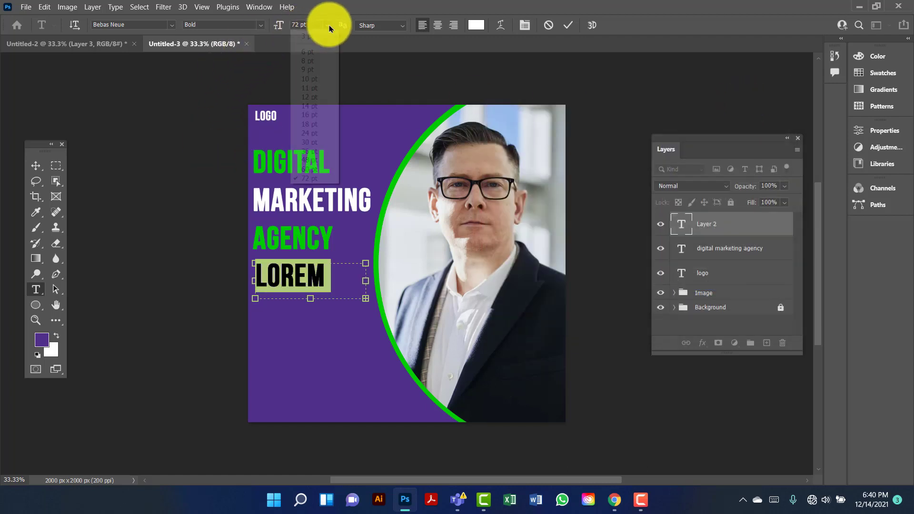
{"action": "left_click", "coordinate": [314, 79]}
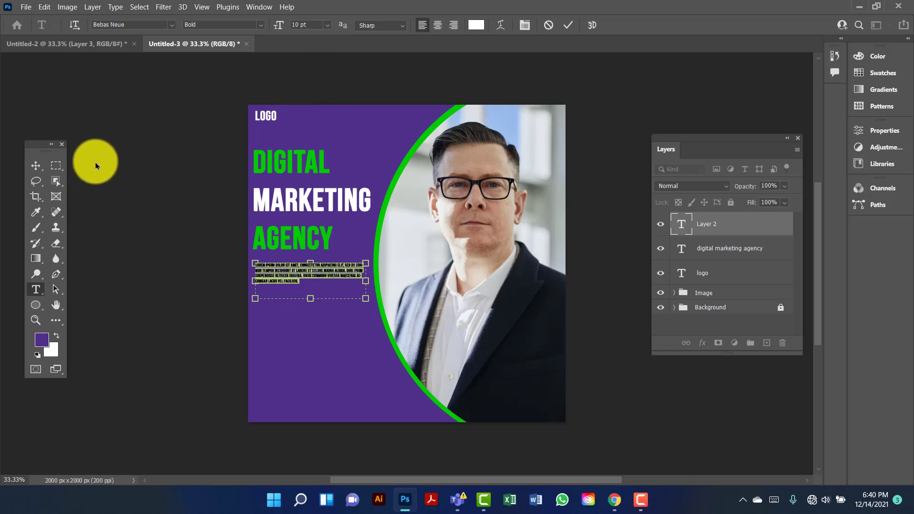
{"action": "left_click", "coordinate": [36, 165]}
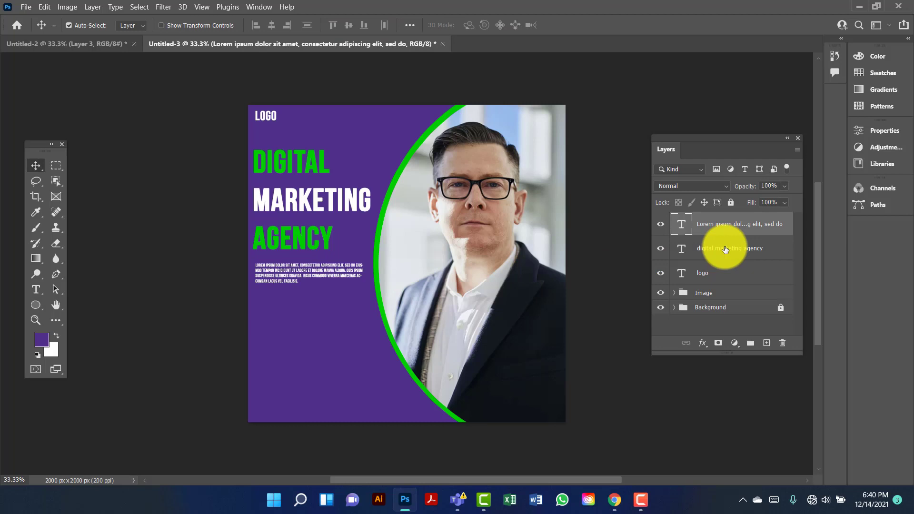
Switch the paragraph to Regular weight and align it with the headline's left edge
{"action": "double_click", "coordinate": [681, 223]}
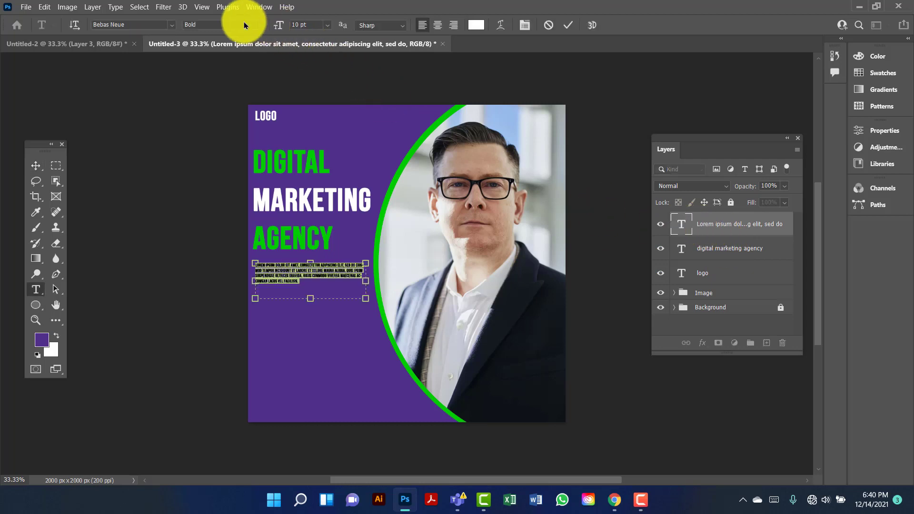
{"action": "left_click", "coordinate": [261, 25]}
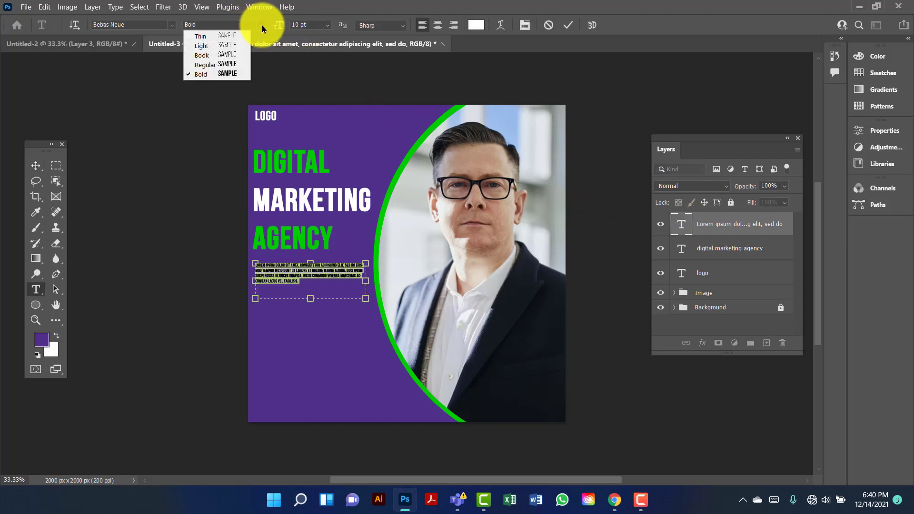
{"action": "left_click", "coordinate": [232, 65]}
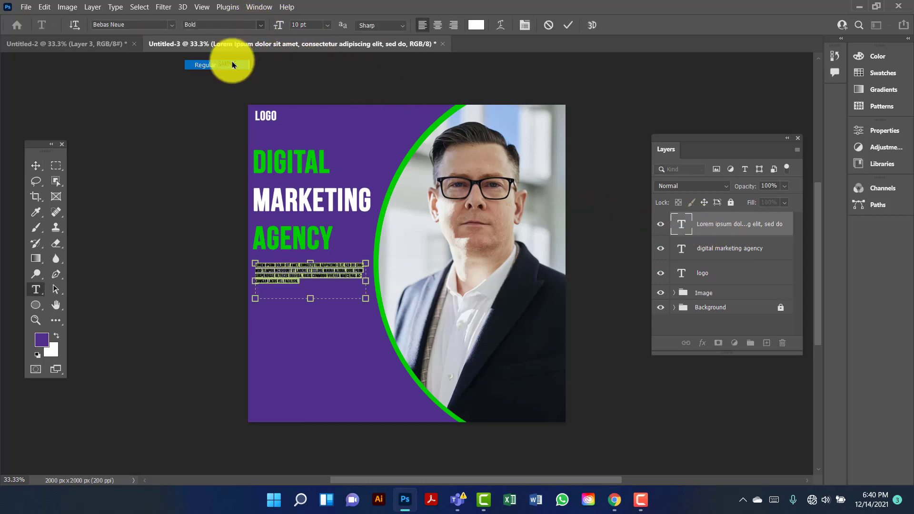
{"action": "left_click", "coordinate": [36, 166]}
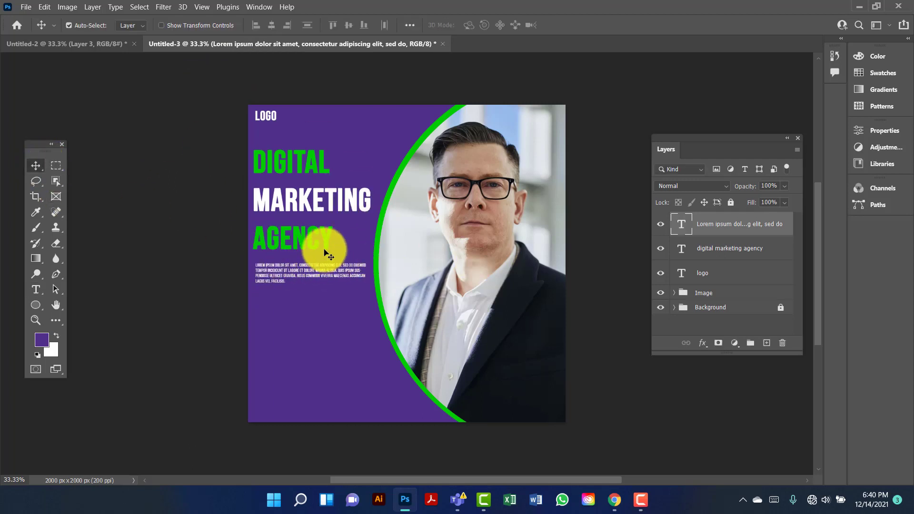
{"action": "left_click_drag", "start_coordinate": [288, 276], "coordinate": [289, 276]}
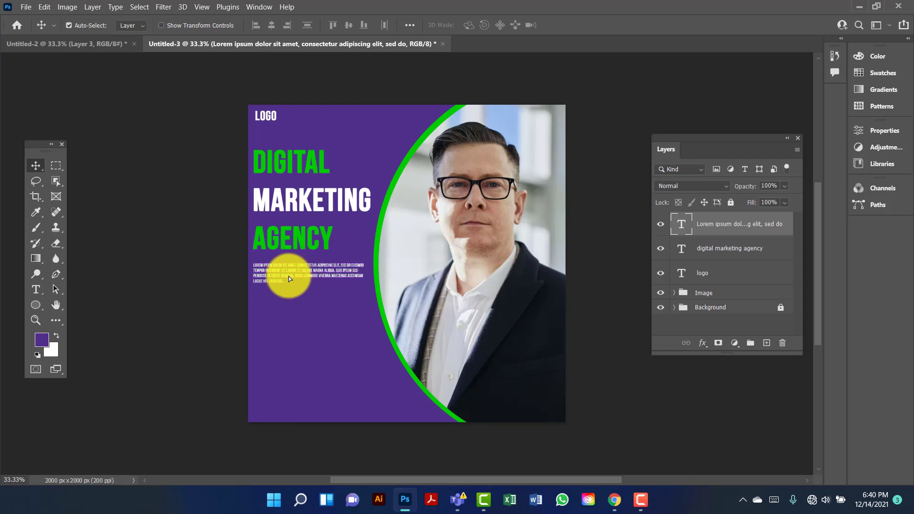
Draw a rectangle in the lower left of the banner and fill it green
{"action": "left_click", "coordinate": [36, 305]}
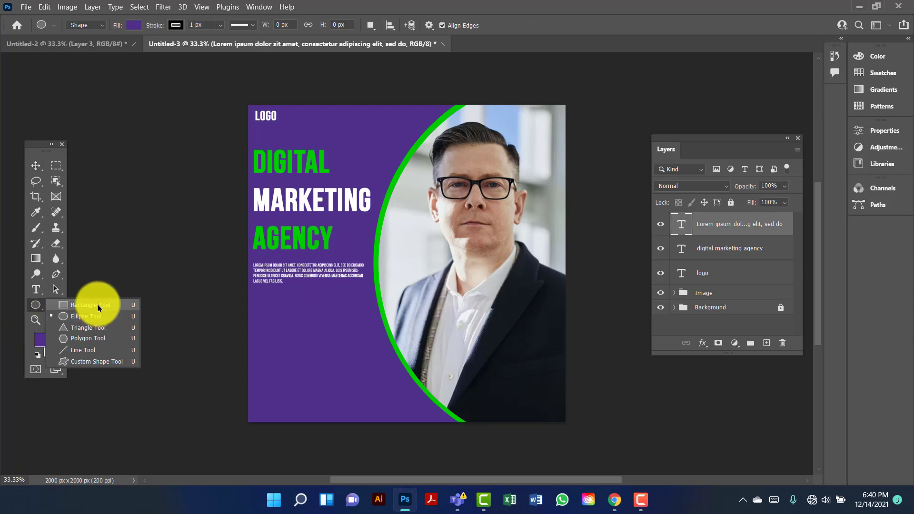
{"action": "left_click", "coordinate": [98, 305]}
{"action": "left_click_drag", "start_coordinate": [256, 346], "coordinate": [334, 365]}
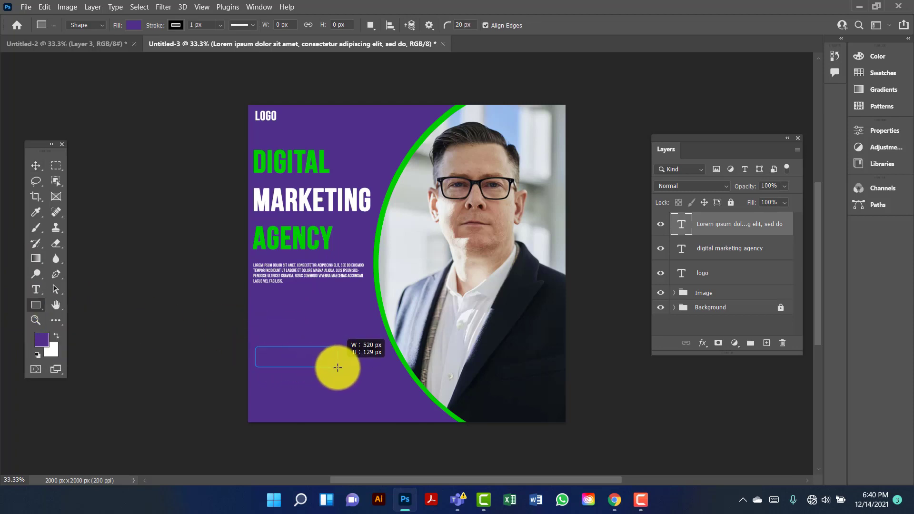
{"action": "left_click_drag", "start_coordinate": [334, 369], "coordinate": [334, 368]}
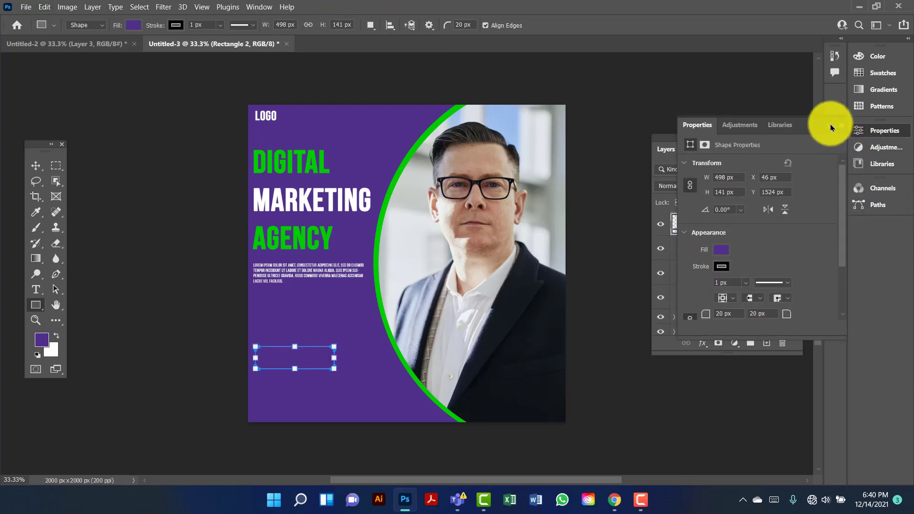
{"action": "left_click", "coordinate": [829, 125]}
{"action": "left_click", "coordinate": [133, 24]}
{"action": "left_click", "coordinate": [80, 87]}
{"action": "left_click", "coordinate": [178, 27]}
{"action": "left_click", "coordinate": [177, 27]}
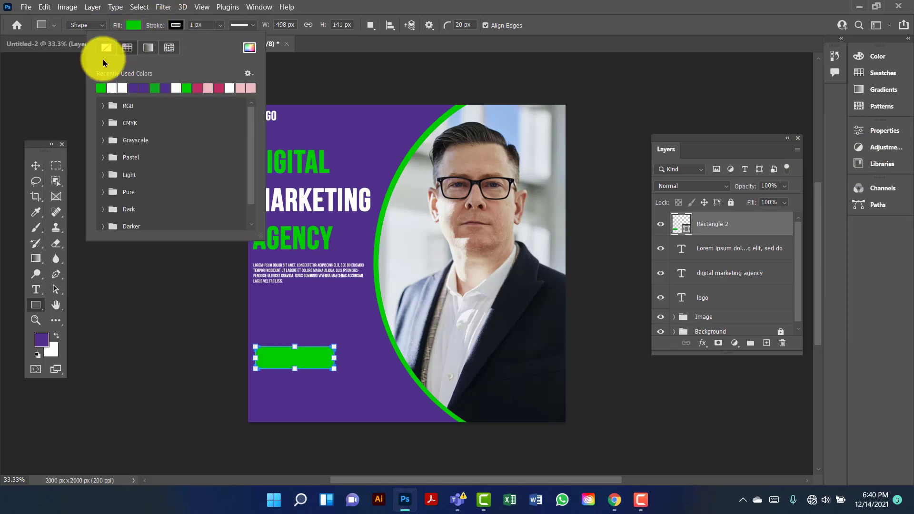
Move the green rectangle to line up with the paragraph's left edge
{"action": "left_click", "coordinate": [34, 167]}
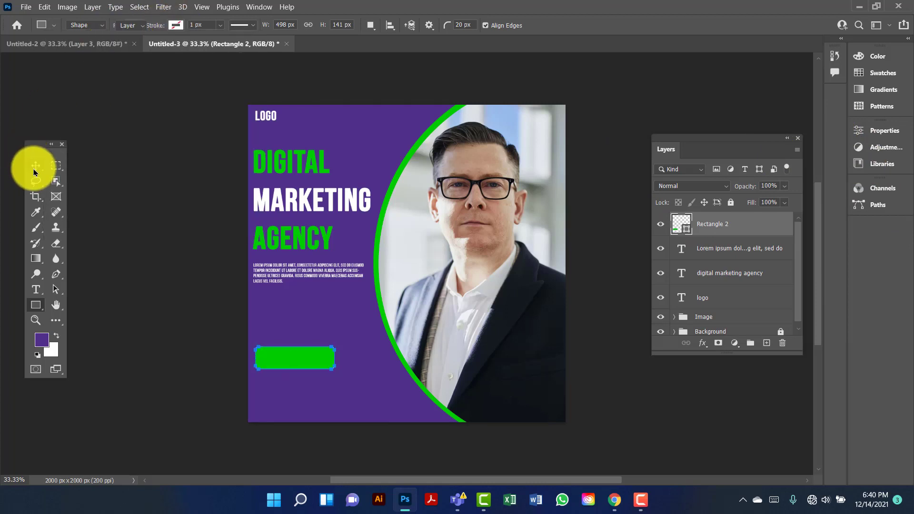
{"action": "left_click", "coordinate": [163, 279]}
{"action": "left_click_drag", "start_coordinate": [308, 361], "coordinate": [307, 348]}
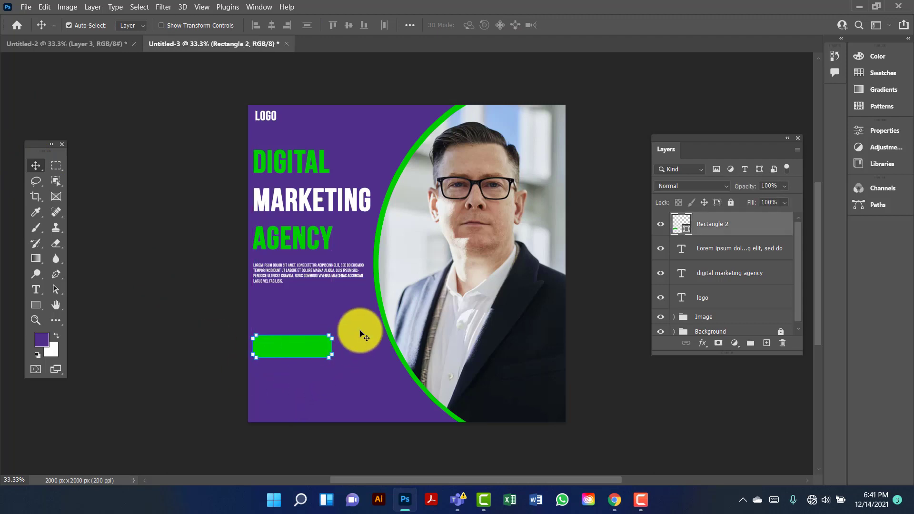
{"action": "left_click", "coordinate": [35, 289]}
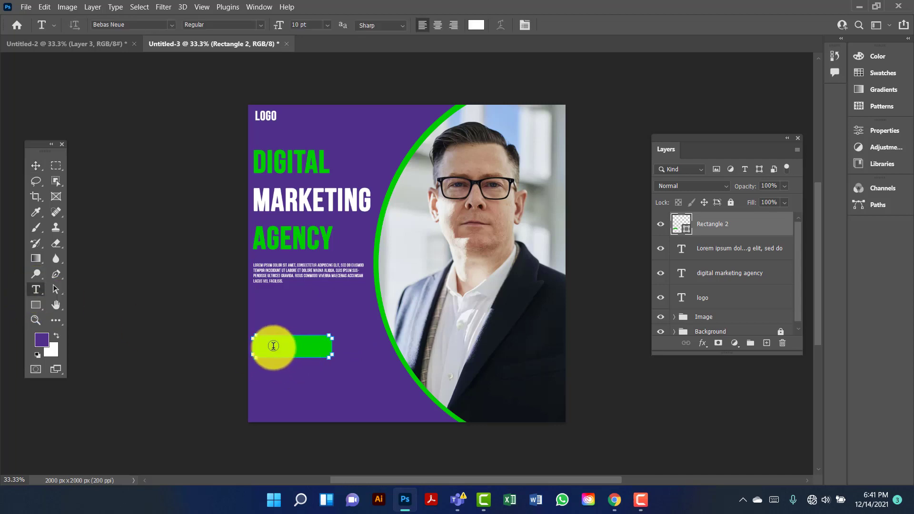
Start a text layer on the green rectangle set to 36 pt Bold
{"action": "left_click", "coordinate": [270, 347]}
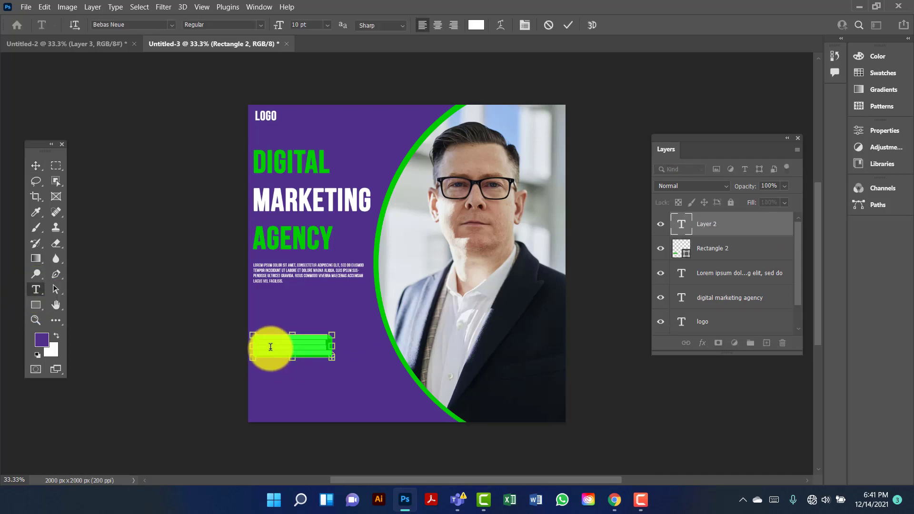
{"action": "left_click", "coordinate": [287, 26]}
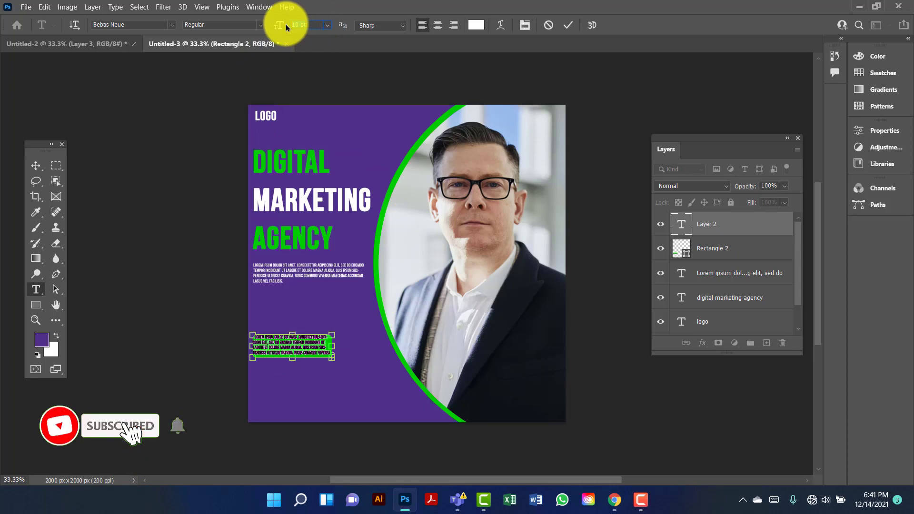
{"action": "left_click", "coordinate": [327, 25]}
{"action": "left_click", "coordinate": [328, 172]}
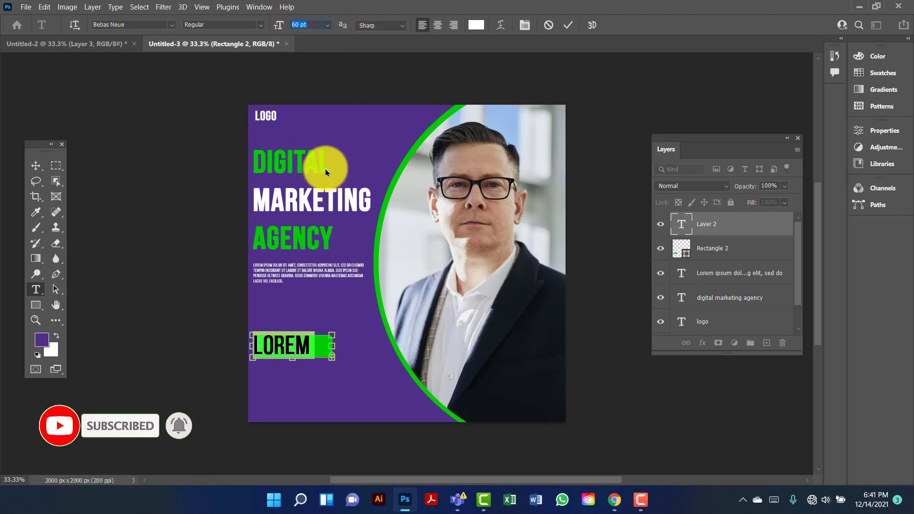
{"action": "left_click", "coordinate": [327, 25]}
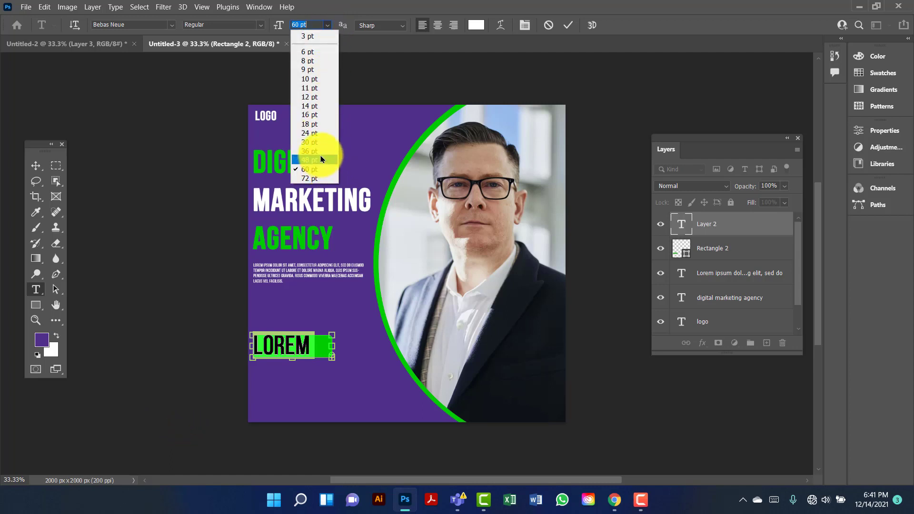
{"action": "left_click", "coordinate": [314, 151]}
{"action": "left_click", "coordinate": [260, 25]}
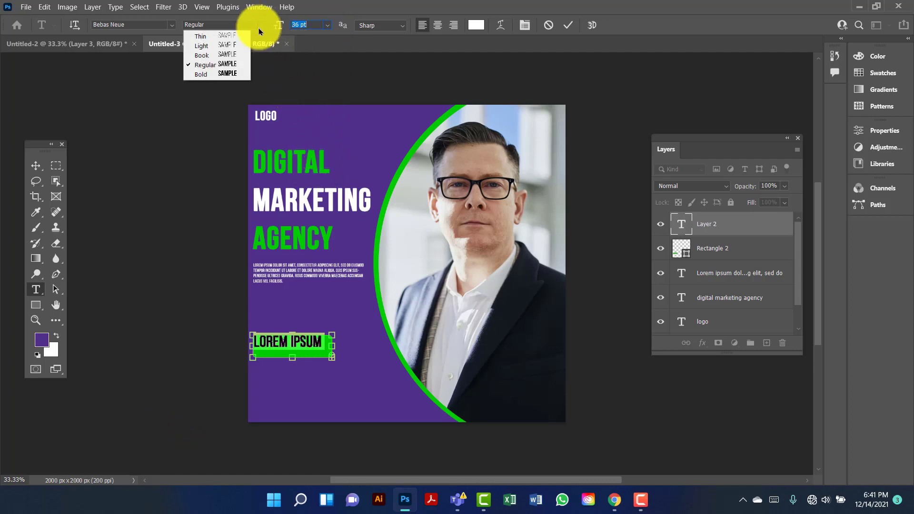
{"action": "left_click", "coordinate": [223, 75]}
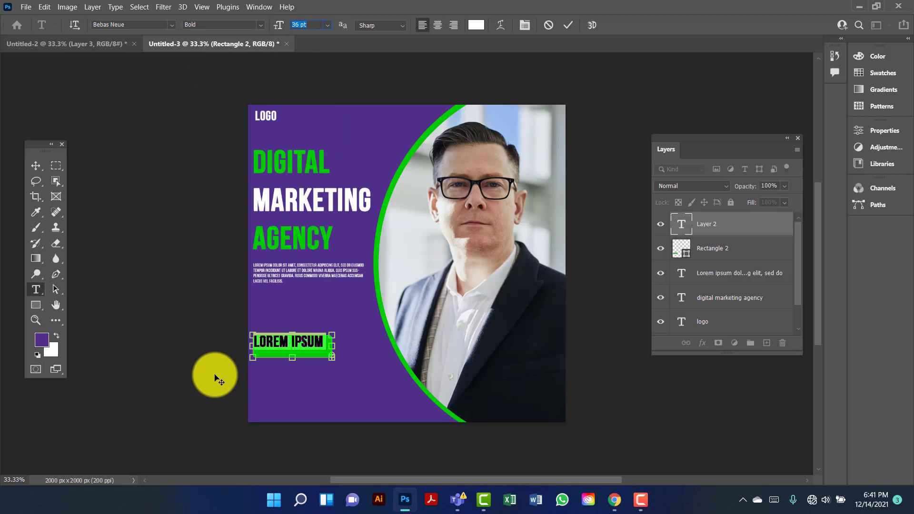
{"action": "left_click", "coordinate": [686, 230]}
{"action": "left_click", "coordinate": [475, 205]}
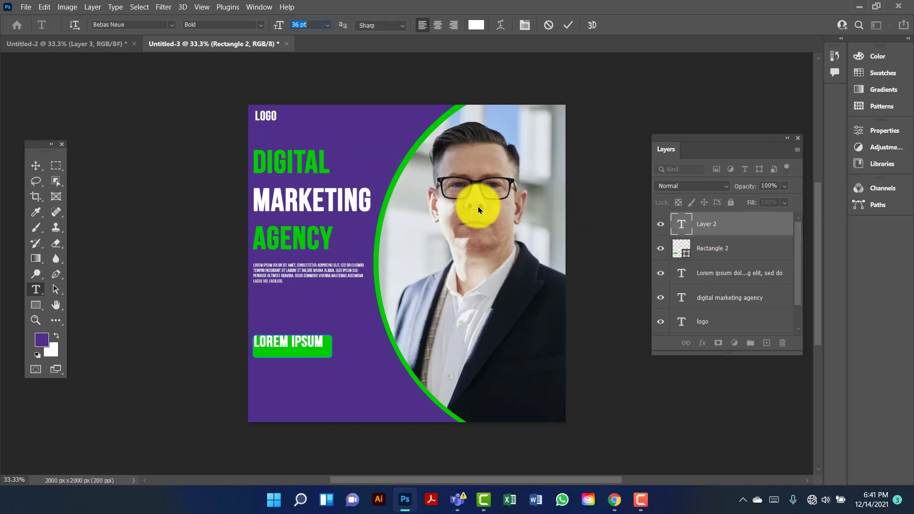
Replace the placeholder button text with LEARN MORE
{"action": "double_click", "coordinate": [685, 219]}
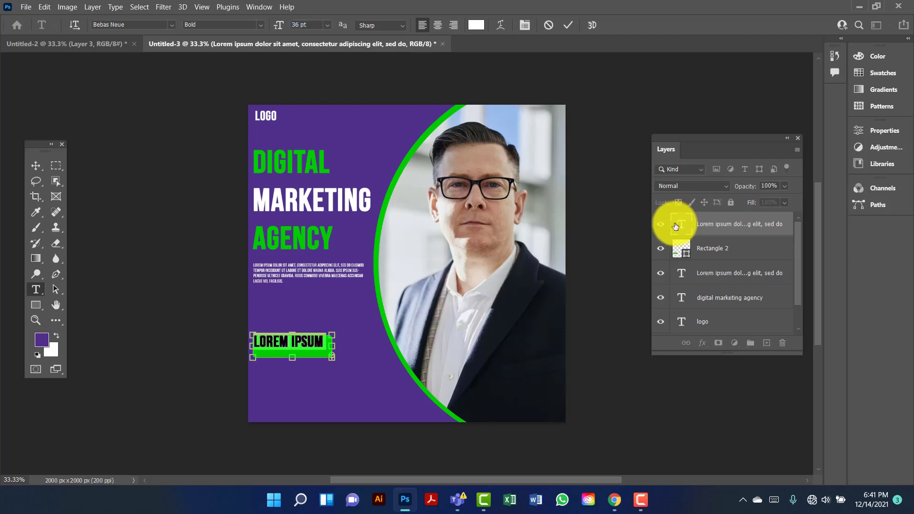
{"action": "key", "text": "BackSpace"}
{"action": "type", "text": "LEARN MORE"}
{"action": "left_click", "coordinate": [28, 166]}
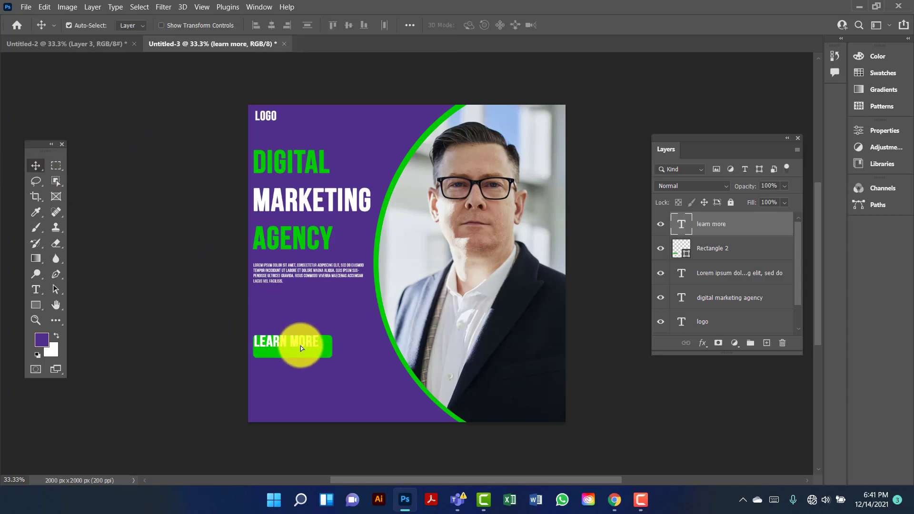
Nudge LEARN MORE until it is centred on the green button
{"action": "left_click_drag", "start_coordinate": [301, 346], "coordinate": [303, 349]}
{"action": "key", "text": "Right"}
{"action": "key", "text": "Right"}
{"action": "key", "text": "Right"}
{"action": "key", "text": "Right"}
{"action": "key", "text": "Right"}
{"action": "key", "text": "Right"}
{"action": "key", "text": "Right"}
{"action": "key", "text": "Right"}
{"action": "key", "text": "Right"}
{"action": "key", "text": "Right"}
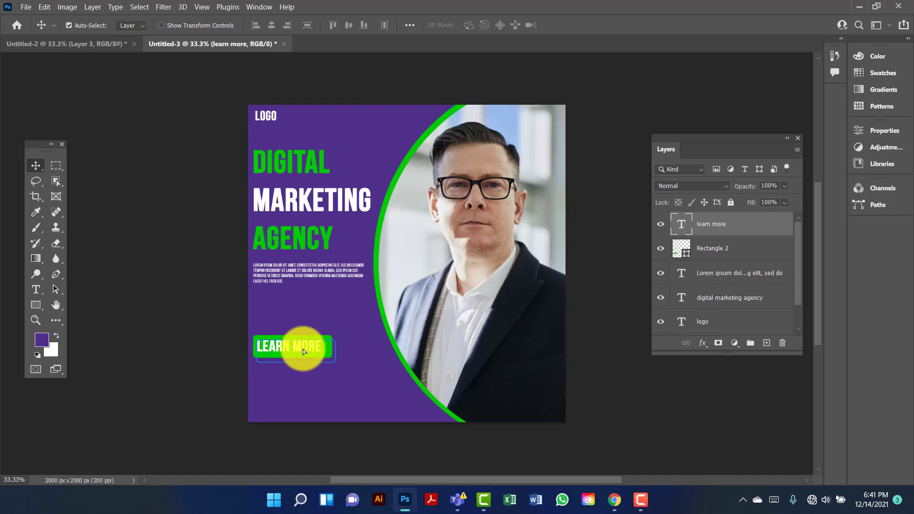
{"action": "key", "text": "Down"}
{"action": "key", "text": "Down"}
{"action": "key", "text": "Left"}
{"action": "left_click", "coordinate": [99, 261]}
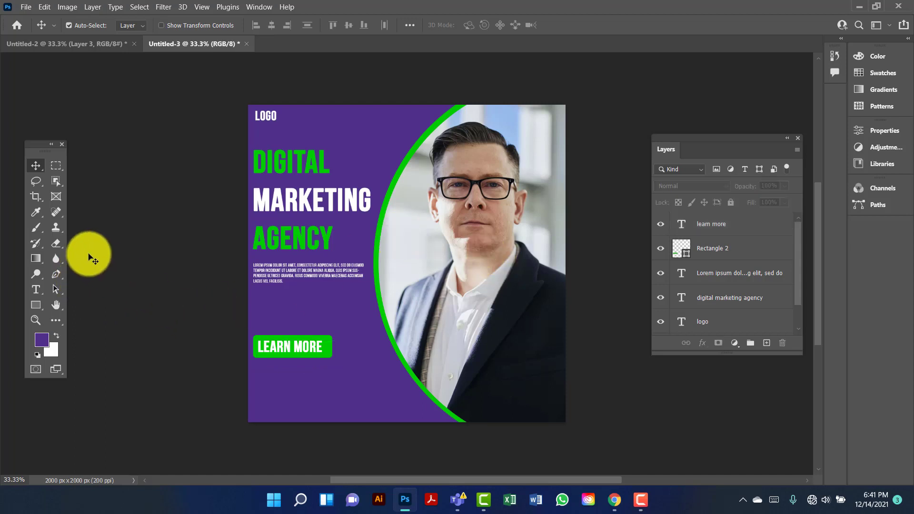
In Untitled-2, select Group 1 holding FOLLOW US and the icons, undoing accidental moves
{"action": "left_click", "coordinate": [113, 43]}
{"action": "left_click_drag", "start_coordinate": [464, 244], "coordinate": [455, 227]}
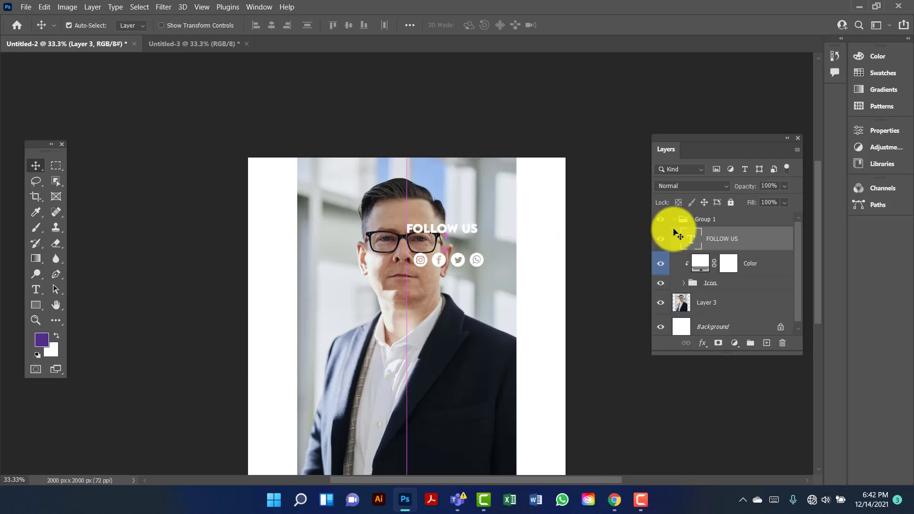
{"action": "left_click", "coordinate": [685, 219]}
{"action": "key", "text": "ctrl+z"}
{"action": "left_click", "coordinate": [674, 219]}
{"action": "left_click", "coordinate": [455, 238]}
{"action": "left_click_drag", "start_coordinate": [454, 219], "coordinate": [453, 218]}
{"action": "key", "text": "ctrl+z"}
{"action": "left_click", "coordinate": [672, 222]}
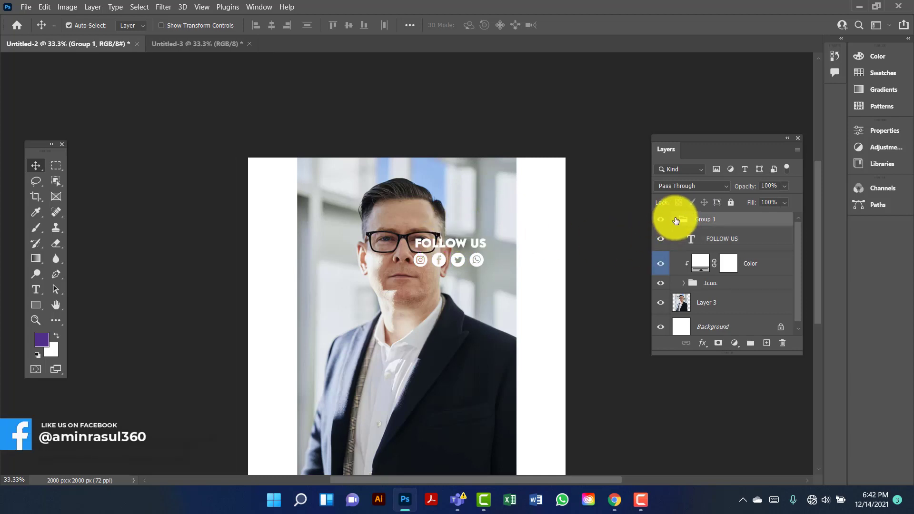
{"action": "left_click", "coordinate": [676, 221]}
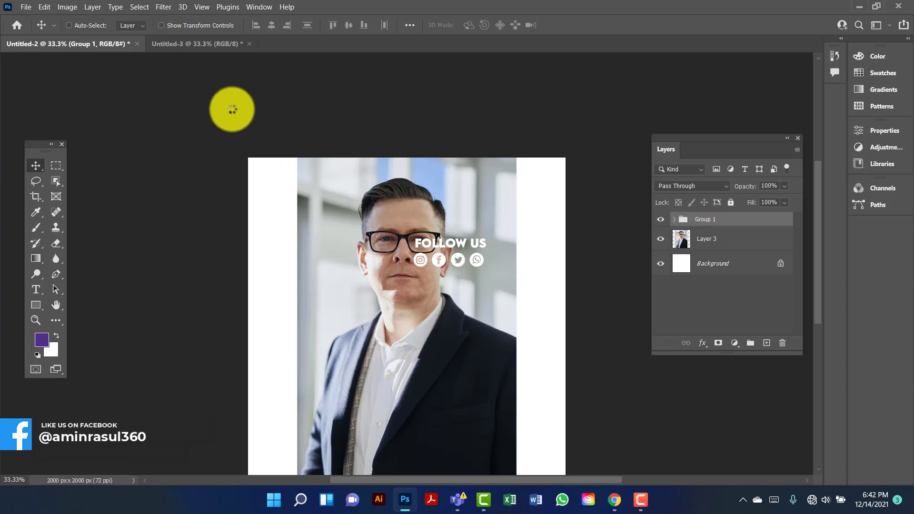
Drag Group 1 into the Untitled-3 banner and place it in the lower left
{"action": "key", "text": "c"}
{"action": "left_click", "coordinate": [219, 44]}
{"action": "left_click_drag", "start_coordinate": [243, 112], "coordinate": [244, 112]}
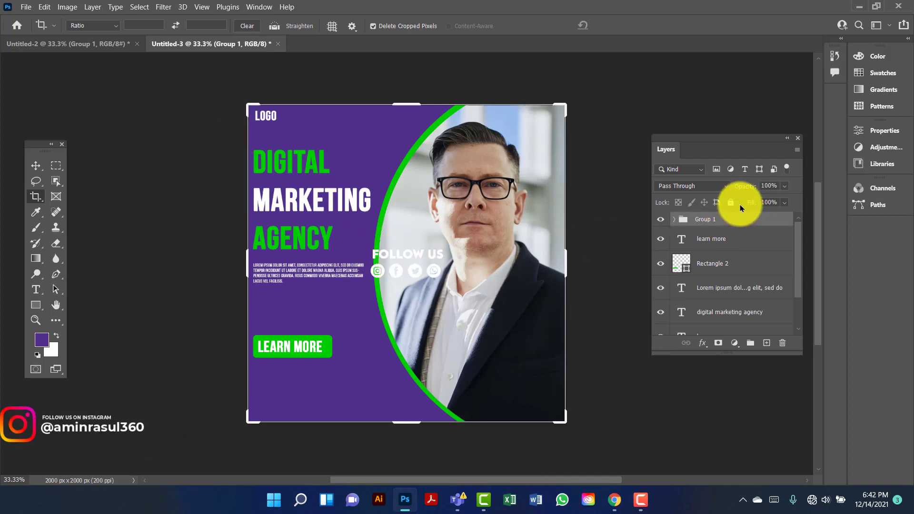
{"action": "key", "text": "ctrl+t"}
{"action": "left_click_drag", "start_coordinate": [412, 279], "coordinate": [302, 388]}
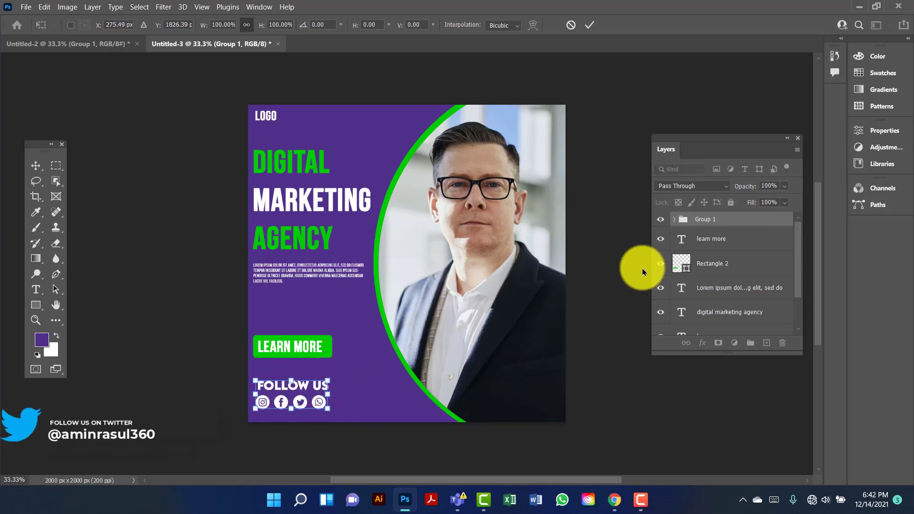
Recolour the FOLLOW US text layer with the green sampled from the arc
{"action": "left_click", "coordinate": [676, 222]}
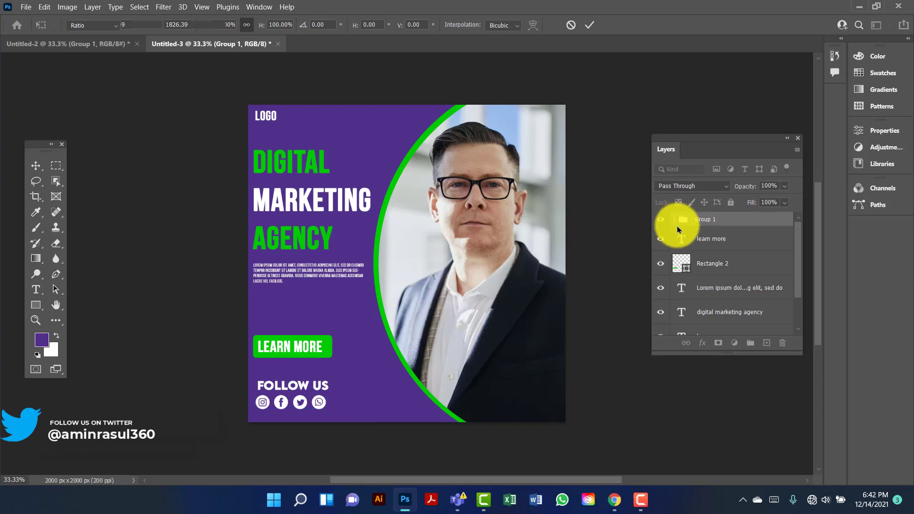
{"action": "left_click", "coordinate": [674, 219]}
{"action": "left_click", "coordinate": [687, 245]}
{"action": "double_click", "coordinate": [687, 244]}
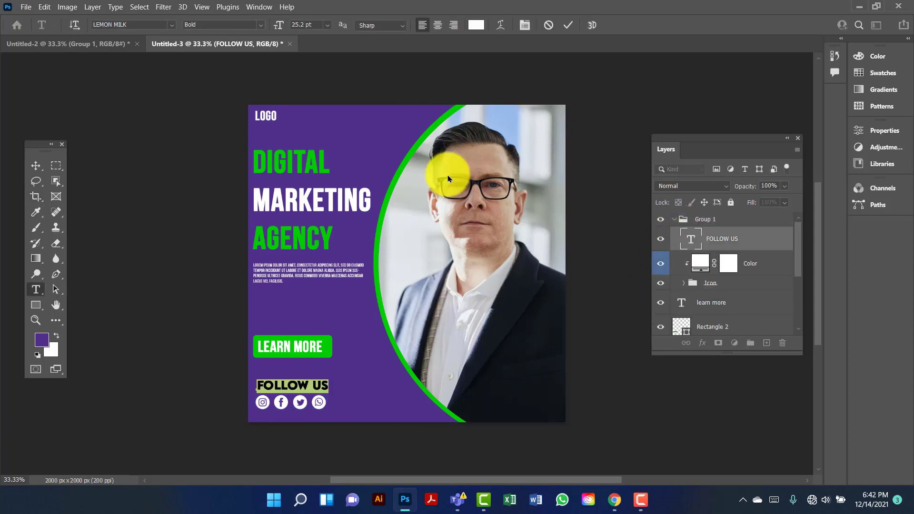
{"action": "left_click", "coordinate": [476, 26]}
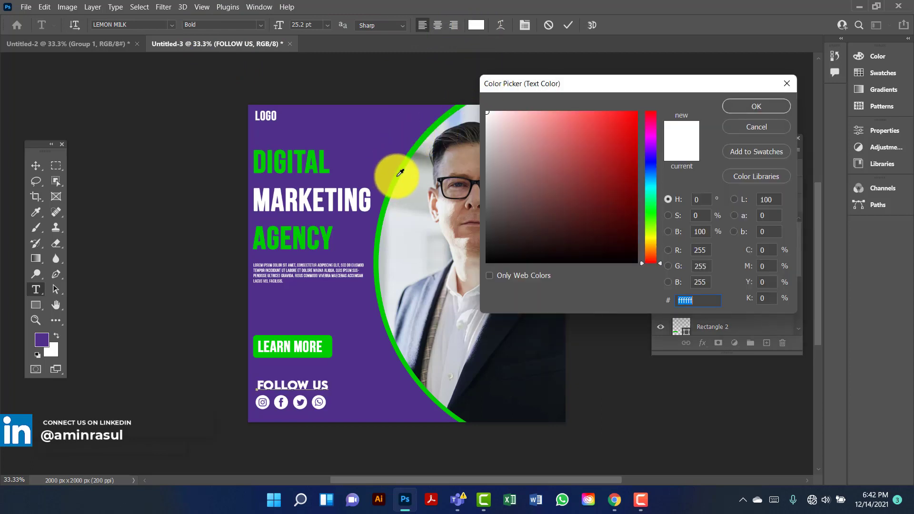
{"action": "left_click", "coordinate": [399, 172]}
{"action": "left_click", "coordinate": [740, 111]}
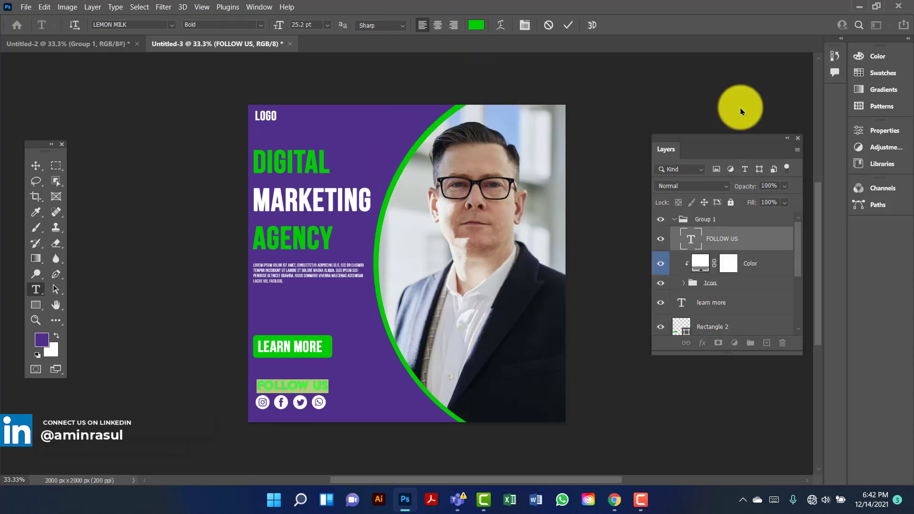
{"action": "key", "text": "v"}
{"action": "left_click", "coordinate": [675, 221]}
Group Group 1, learn more, Rectangle 2, Lorem ipsum, headline and logo layers as Text
{"action": "left_click", "coordinate": [727, 246], "text": "shift"}
{"action": "left_click", "coordinate": [728, 261], "text": "shift"}
{"action": "left_click", "coordinate": [746, 288], "text": "shift"}
{"action": "scroll", "coordinate": [745, 290], "scroll_direction": "down", "scroll_amount": 1}
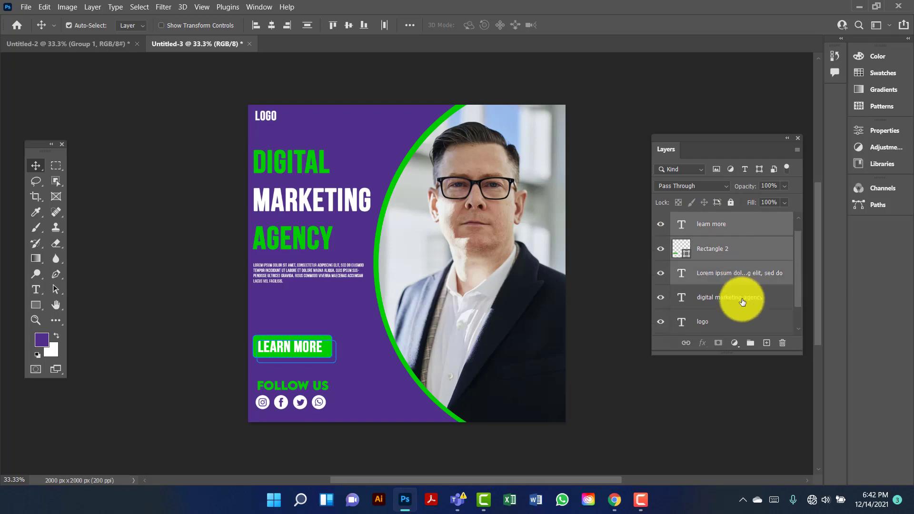
{"action": "left_click", "coordinate": [741, 298], "text": "ctrl"}
{"action": "scroll", "coordinate": [741, 299], "scroll_direction": "down", "scroll_amount": 1}
{"action": "left_click", "coordinate": [736, 298], "text": "ctrl"}
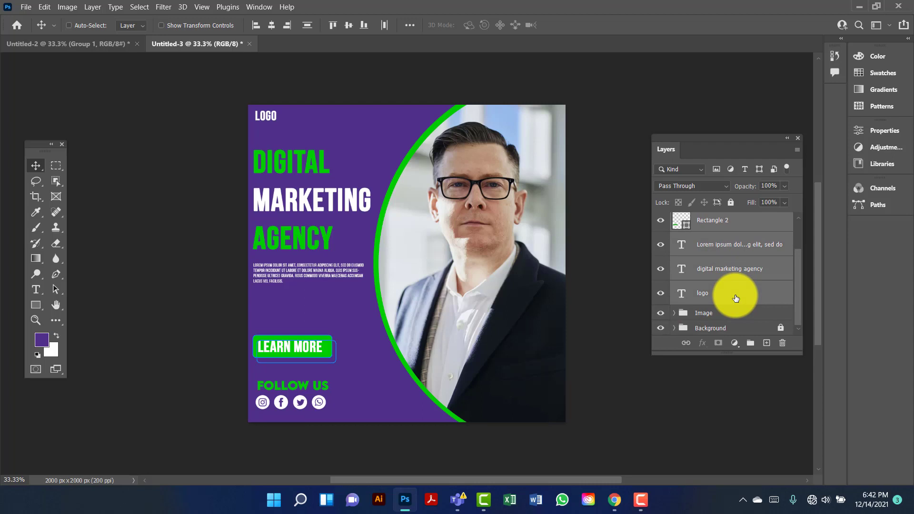
{"action": "key", "text": "ctrl+g"}
{"action": "double_click", "coordinate": [716, 222]}
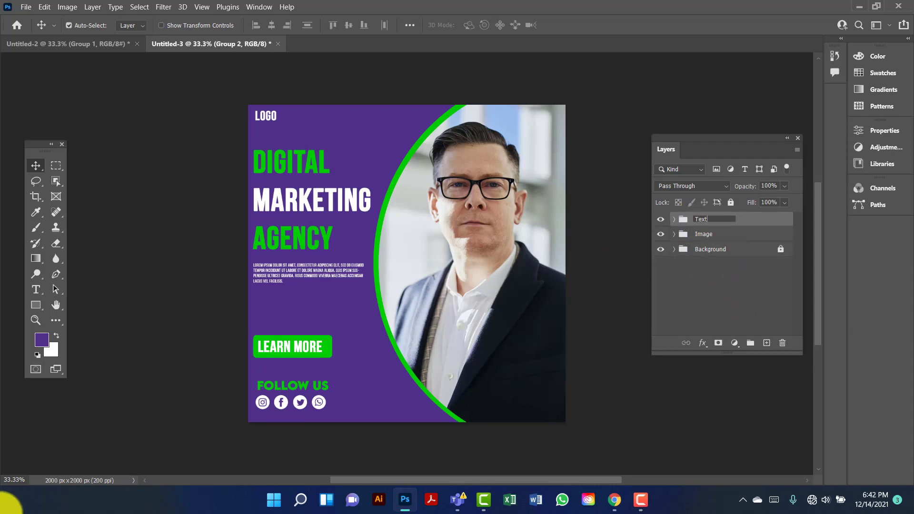
{"action": "left_click", "coordinate": [674, 234]}
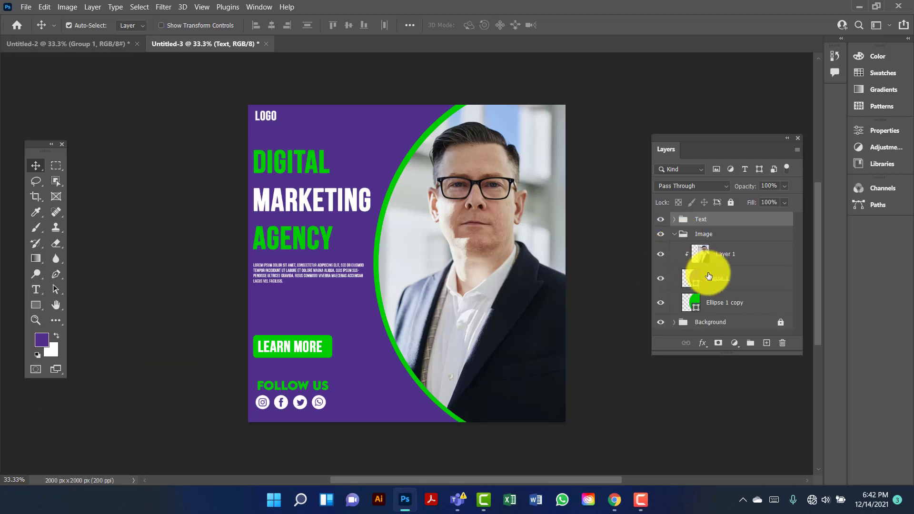
Rotate the Ellipse 1 copy green arc about 1.61° clockwise and nudge it into place
{"action": "left_click", "coordinate": [737, 306]}
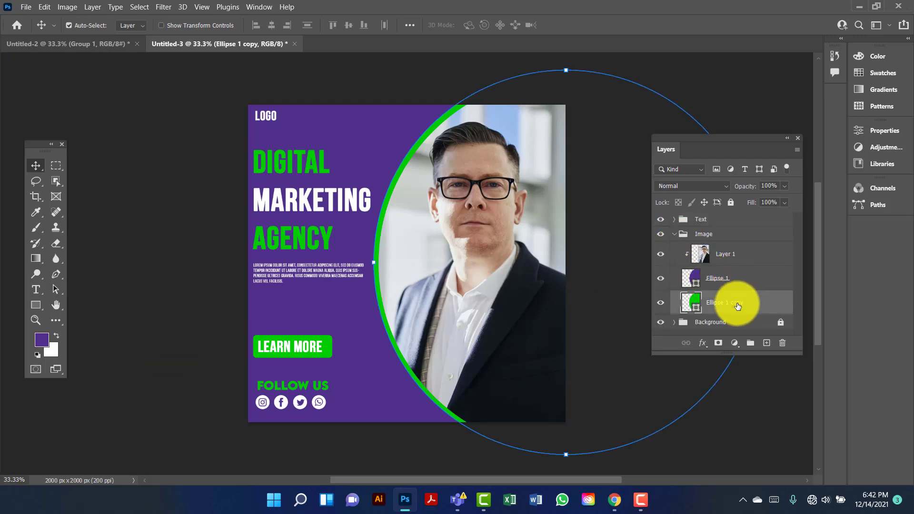
{"action": "key", "text": "Left"}
{"action": "key", "text": "Left"}
{"action": "key", "text": "Left"}
{"action": "key", "text": "Left"}
{"action": "key", "text": "Left"}
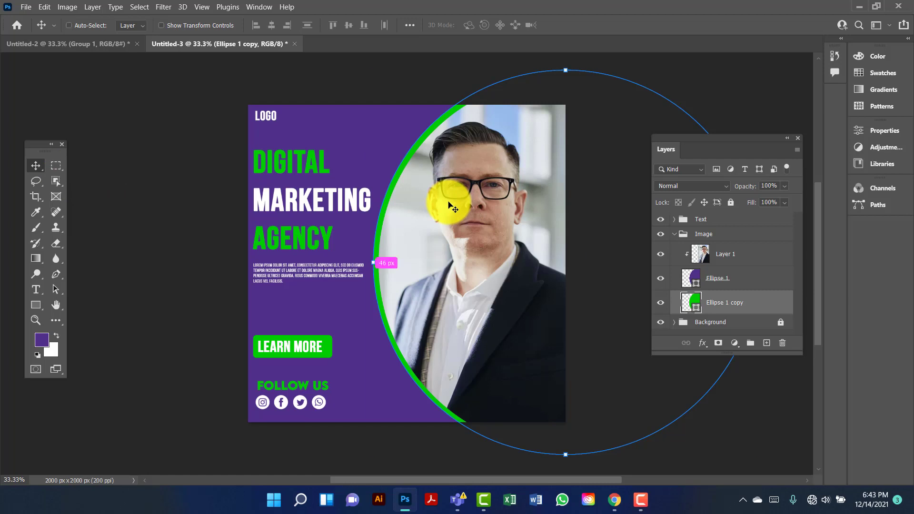
{"action": "key", "text": "ctrl+t"}
{"action": "left_click_drag", "start_coordinate": [775, 71], "coordinate": [781, 76]}
{"action": "left_click_drag", "start_coordinate": [448, 117], "coordinate": [450, 118]}
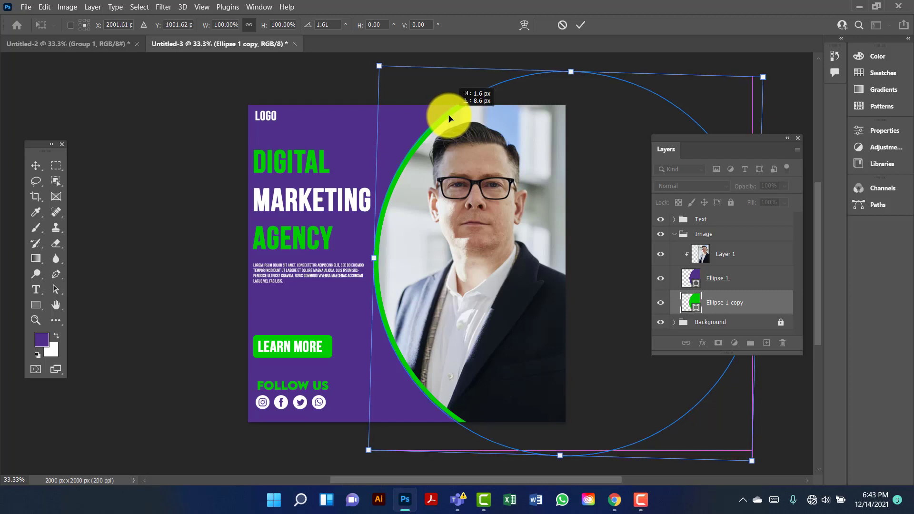
{"action": "left_click", "coordinate": [35, 165]}
{"action": "left_click", "coordinate": [196, 135]}
Set the LOGO text to 36 pt and collapse the Text and Image groups
{"action": "left_click", "coordinate": [265, 119]}
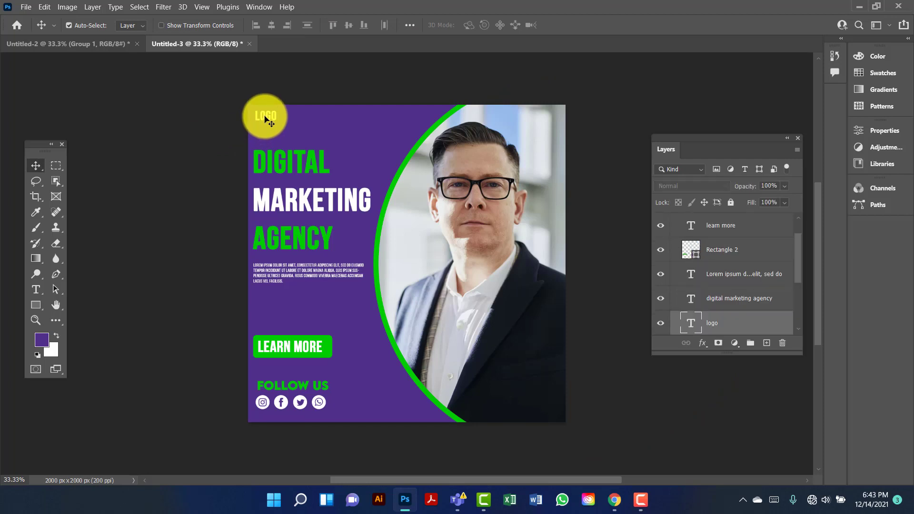
{"action": "double_click", "coordinate": [265, 119]}
{"action": "left_click", "coordinate": [305, 24]}
{"action": "key", "text": "Return"}
{"action": "left_click", "coordinate": [44, 165]}
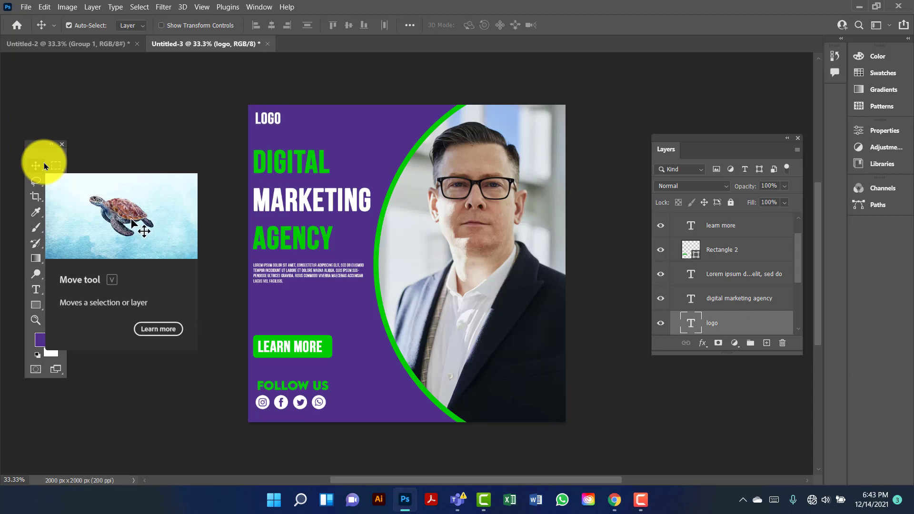
{"action": "left_click", "coordinate": [191, 110]}
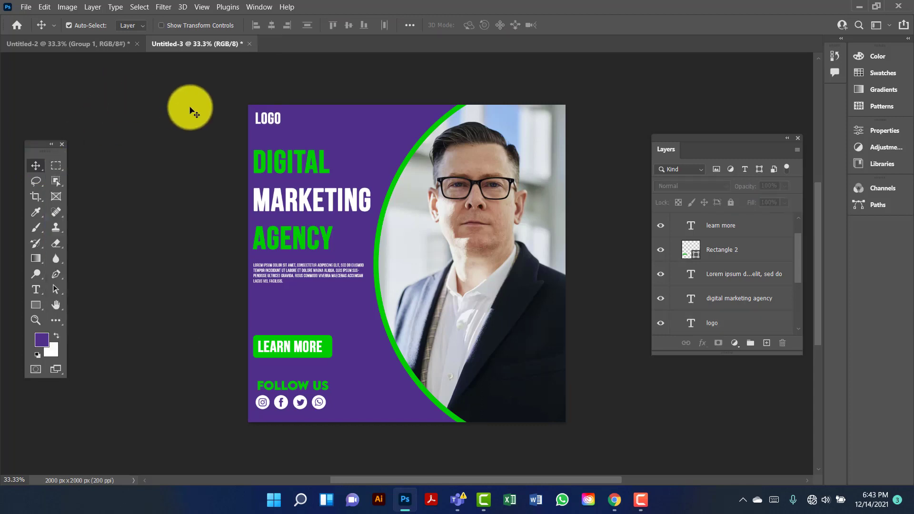
{"action": "scroll", "coordinate": [743, 291], "scroll_direction": "up", "scroll_amount": 1}
{"action": "left_click", "coordinate": [675, 220]}
{"action": "left_click", "coordinate": [674, 235]}
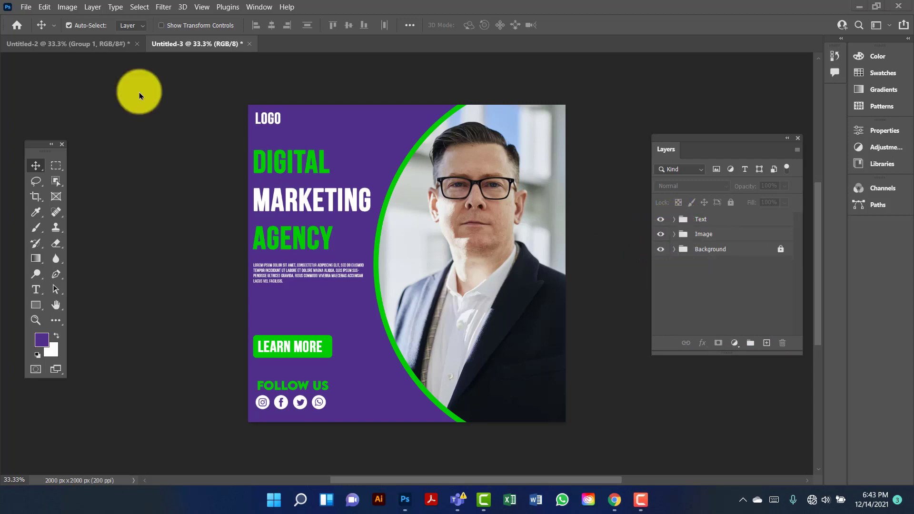
Create a new 2000 × 2000 px document at 72 ppi RGB
{"action": "left_click", "coordinate": [35, 7]}
{"action": "left_click", "coordinate": [42, 21]}
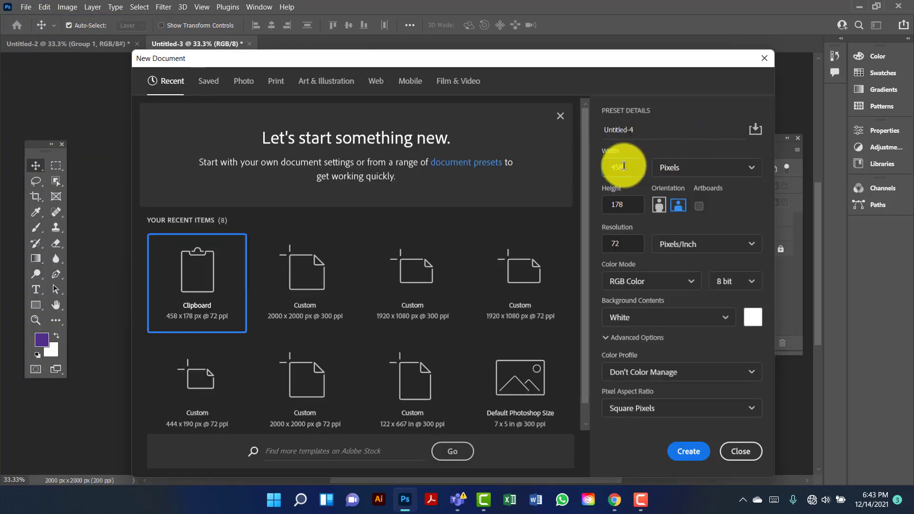
{"action": "double_click", "coordinate": [623, 165]}
{"action": "type", "text": "2000"}
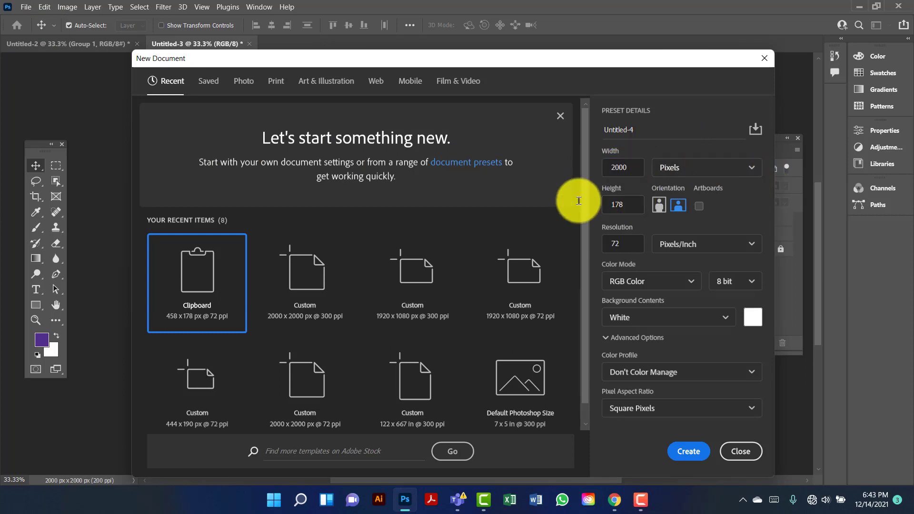
{"action": "key", "text": "Tab"}
{"action": "type", "text": "2000"}
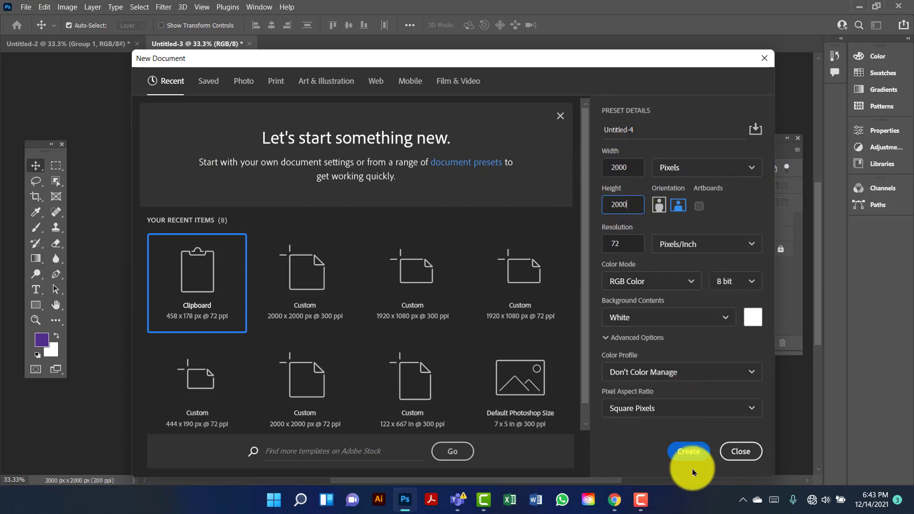
{"action": "left_click", "coordinate": [689, 458]}
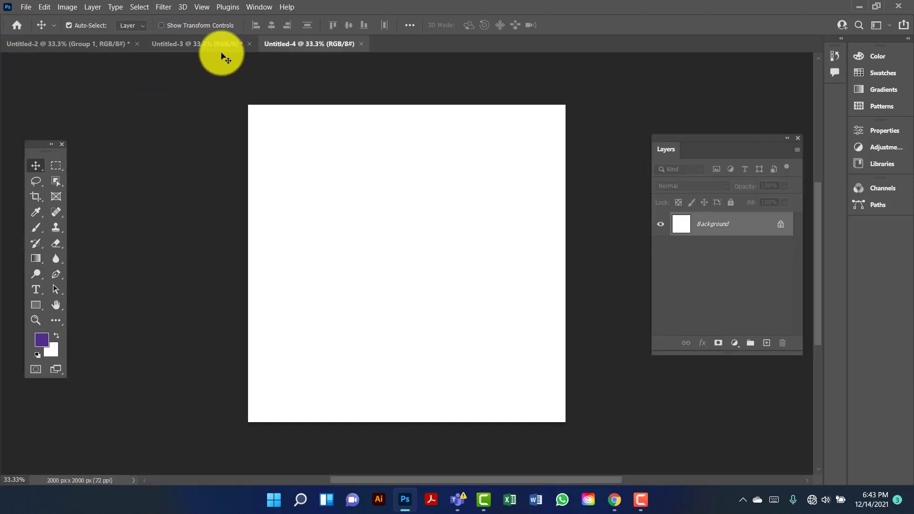
Select all of the Untitled-3 design and paste it into Untitled-4 as Layer 1
{"action": "left_click", "coordinate": [217, 47]}
{"action": "key", "text": "ctrl"}
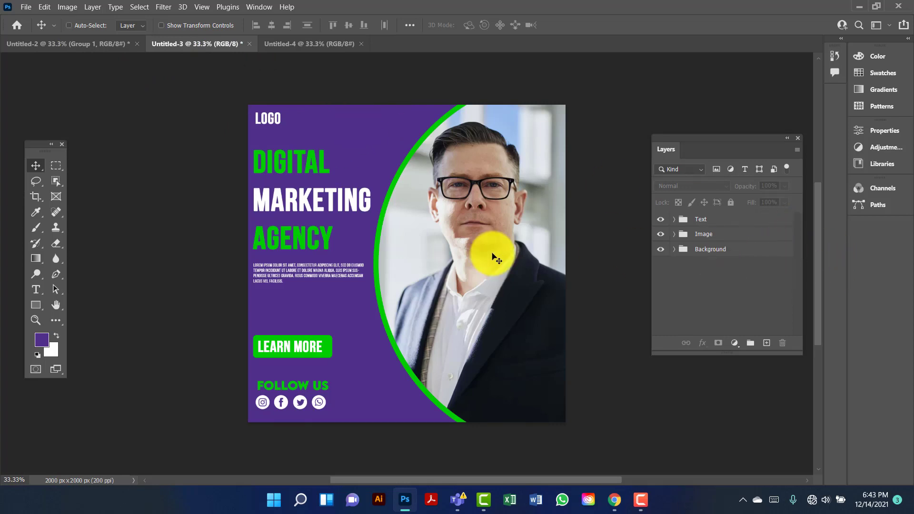
{"action": "key", "text": "ctrl+a"}
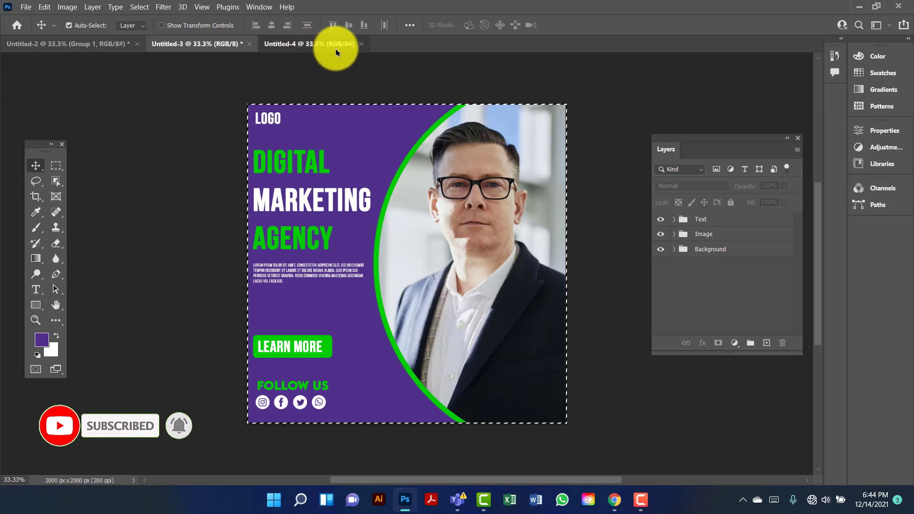
{"action": "key", "text": "ctrl+Tab"}
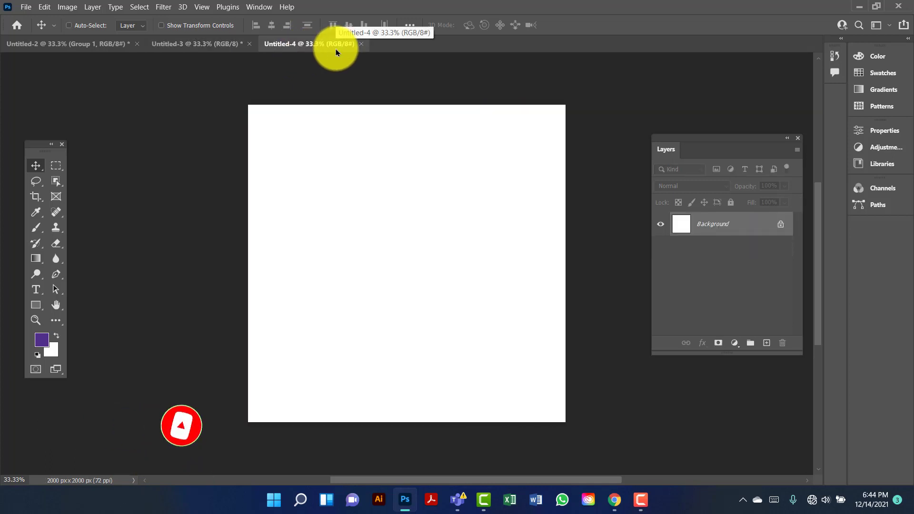
{"action": "key", "text": "ctrl+v"}
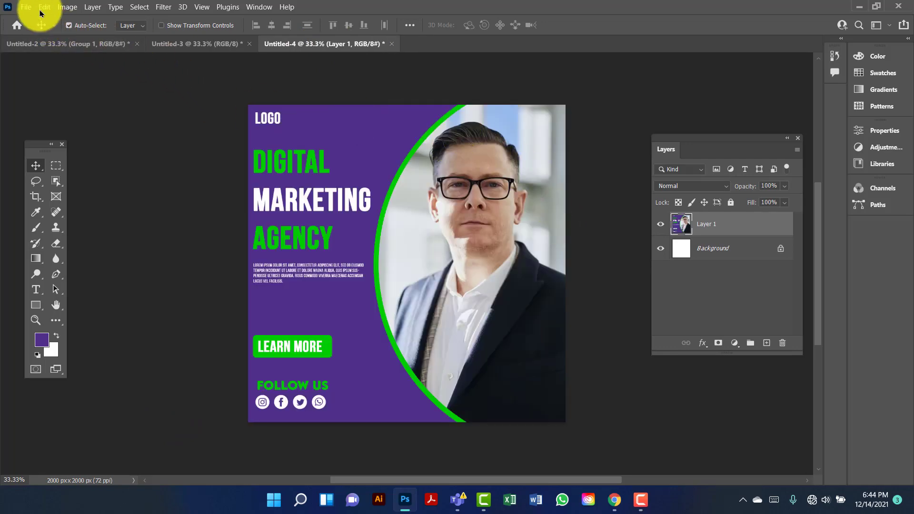
Scale the pasted design to 84.03%, centre it, and unlock the background as Layer 0
{"action": "left_click", "coordinate": [43, 7]}
{"action": "left_click", "coordinate": [71, 253]}
{"action": "left_click_drag", "start_coordinate": [565, 107], "coordinate": [526, 147]}
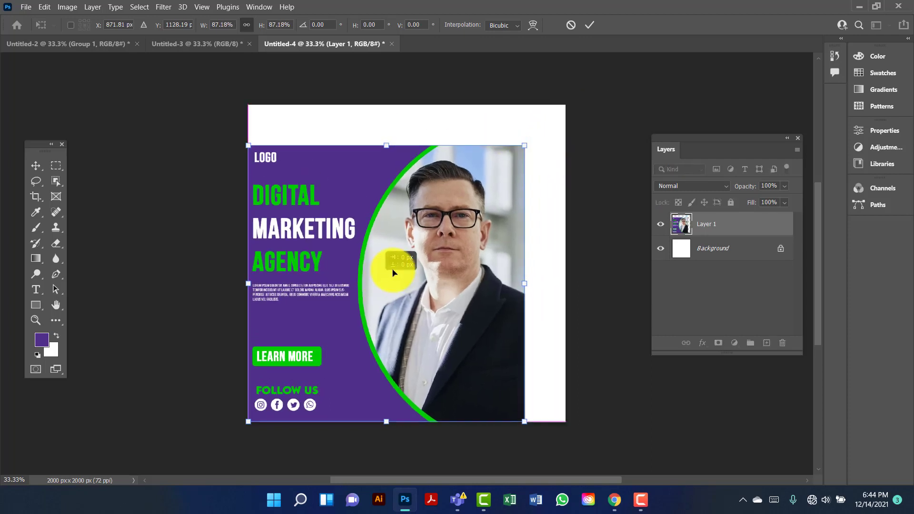
{"action": "mouse_move", "coordinate": [393, 261]}
{"action": "left_mouse_down"}
{"action": "mouse_move", "coordinate": [408, 245]}
{"action": "mouse_move", "coordinate": [396, 262]}
{"action": "left_mouse_up"}
{"action": "left_click_drag", "start_coordinate": [543, 138], "coordinate": [536, 144]}
{"action": "left_click_drag", "start_coordinate": [469, 180], "coordinate": [470, 181]}
{"action": "key", "text": "Return"}
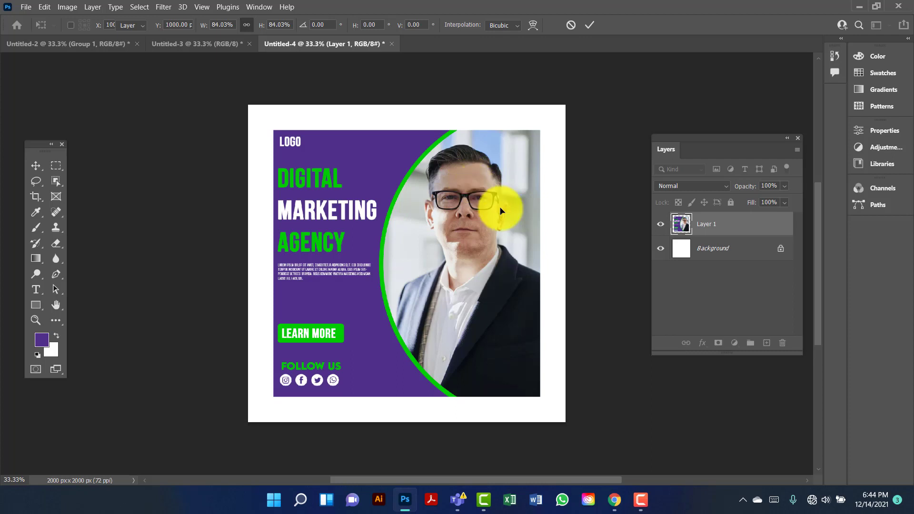
{"action": "left_click", "coordinate": [780, 249]}
{"action": "left_click", "coordinate": [748, 227]}
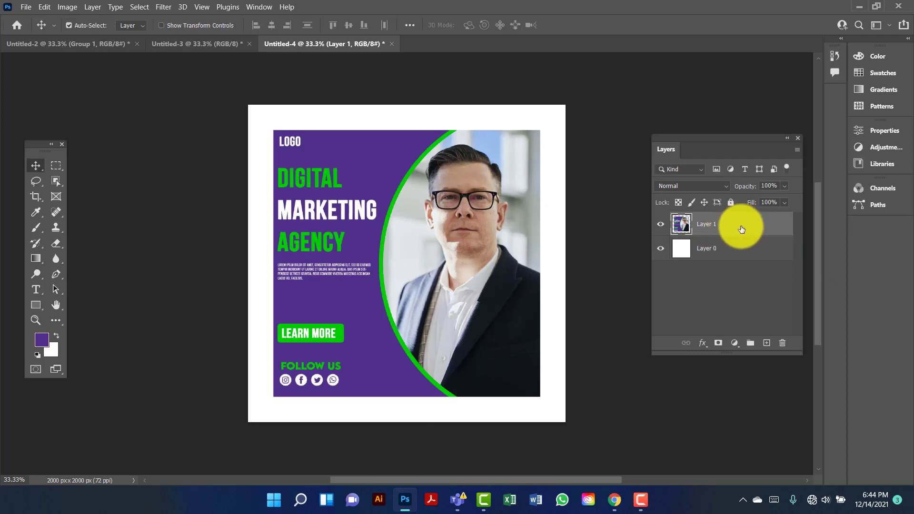
Duplicate the design as Layer 1 copy beneath Layer 1 and enlarge it to about 217%
{"action": "key", "text": "ctrl+j"}
{"action": "left_click_drag", "start_coordinate": [730, 227], "coordinate": [728, 249]}
{"action": "left_click", "coordinate": [45, 7]}
{"action": "left_click", "coordinate": [108, 253]}
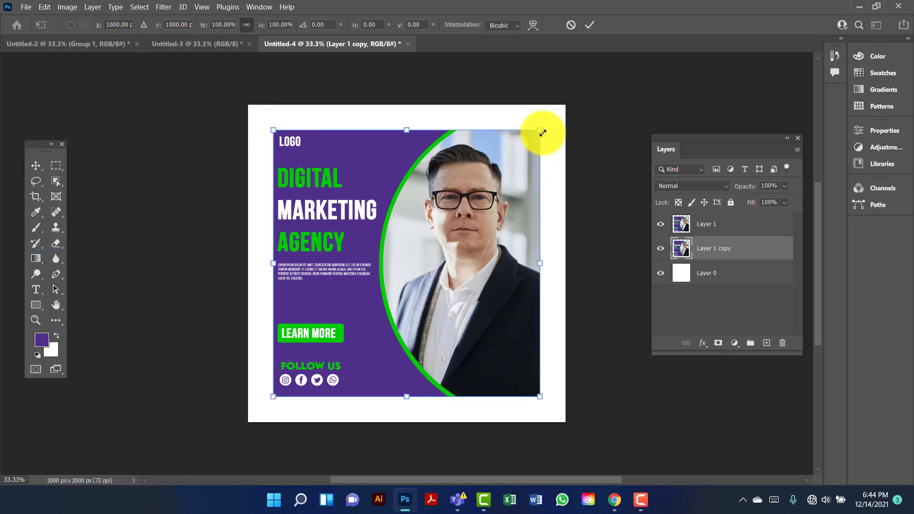
{"action": "left_click_drag", "start_coordinate": [541, 130], "coordinate": [634, 63]}
{"action": "left_click_drag", "start_coordinate": [275, 399], "coordinate": [192, 455]}
{"action": "scroll", "coordinate": [598, 270], "scroll_direction": "up", "scroll_amount": 5}
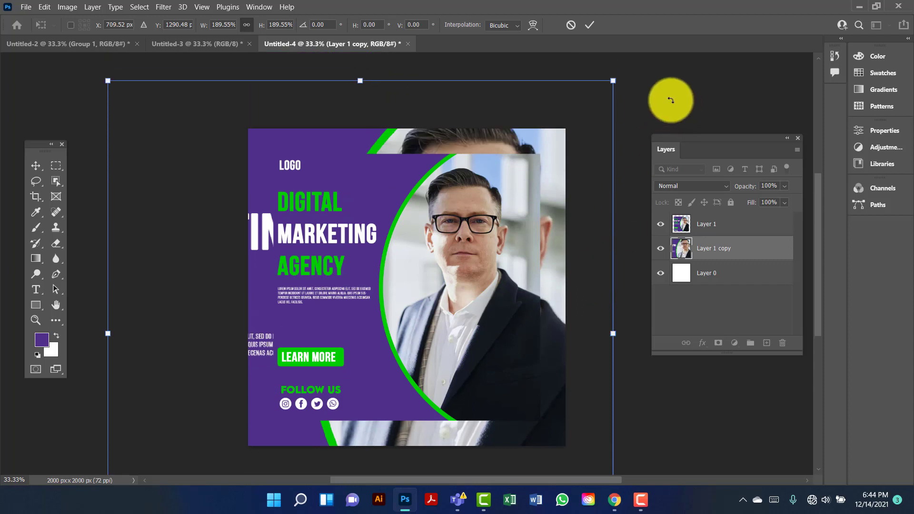
{"action": "left_click_drag", "start_coordinate": [617, 80], "coordinate": [672, 55]}
{"action": "scroll", "coordinate": [536, 228], "scroll_direction": "down", "scroll_amount": 4}
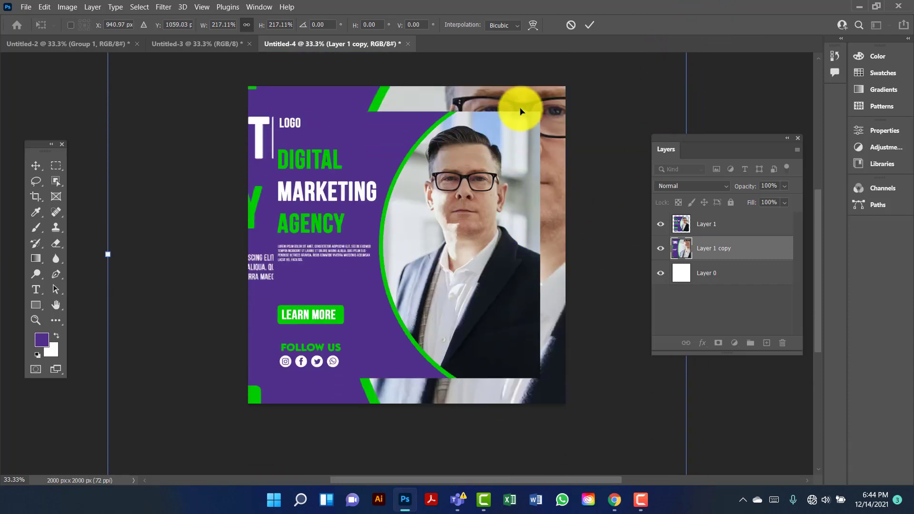
{"action": "key", "text": "Return"}
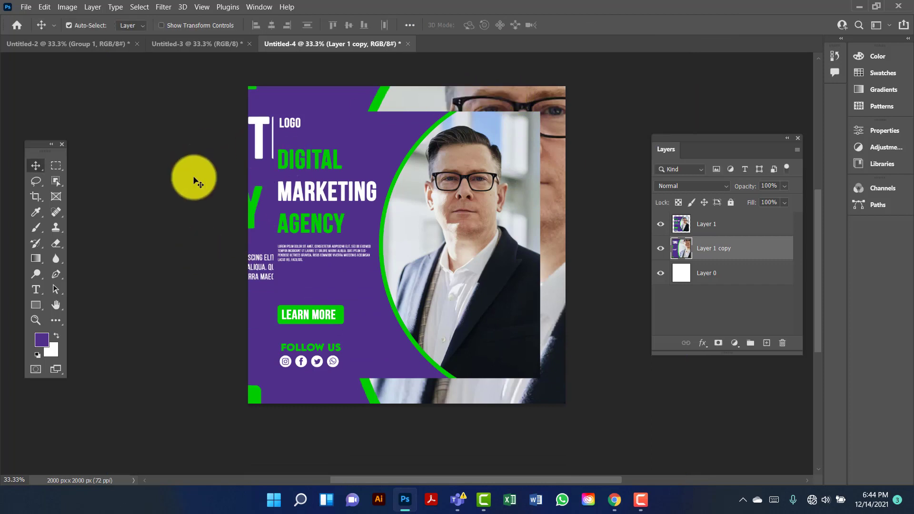
Draw a purple rectangle covering the whole canvas
{"action": "left_click", "coordinate": [42, 308]}
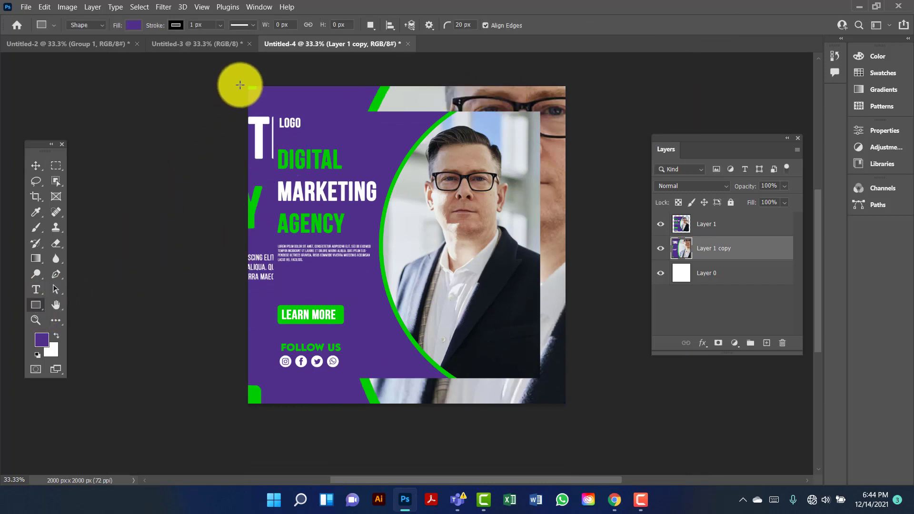
{"action": "left_click_drag", "start_coordinate": [247, 97], "coordinate": [571, 409]}
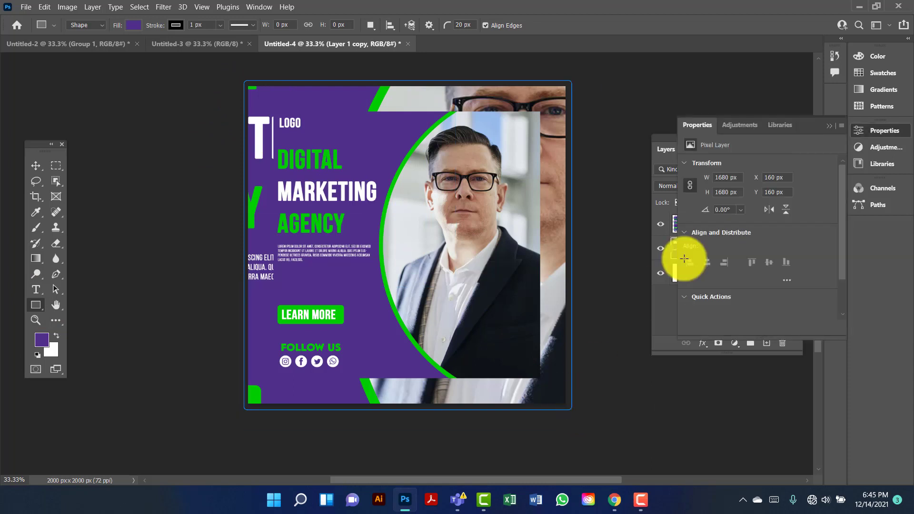
{"action": "left_click", "coordinate": [831, 129]}
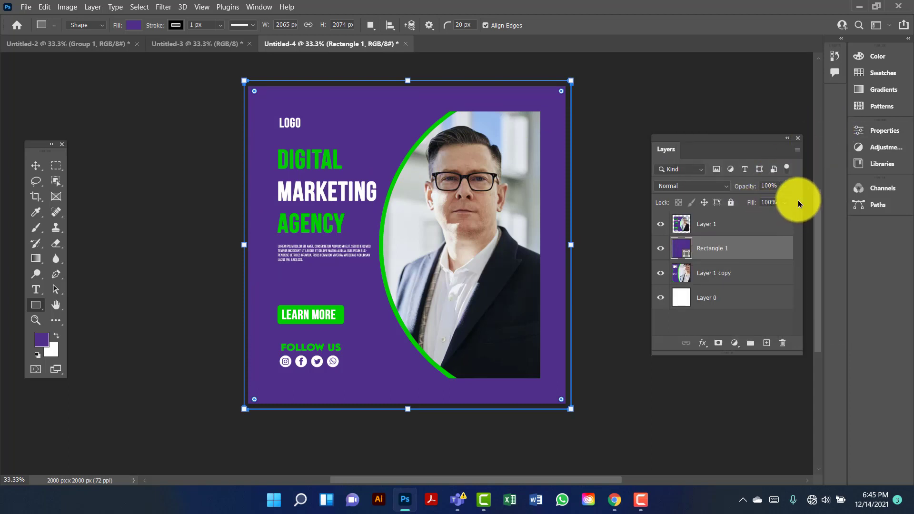
Set the purple Rectangle 1 layer's opacity to 87%
{"action": "left_click", "coordinate": [784, 186]}
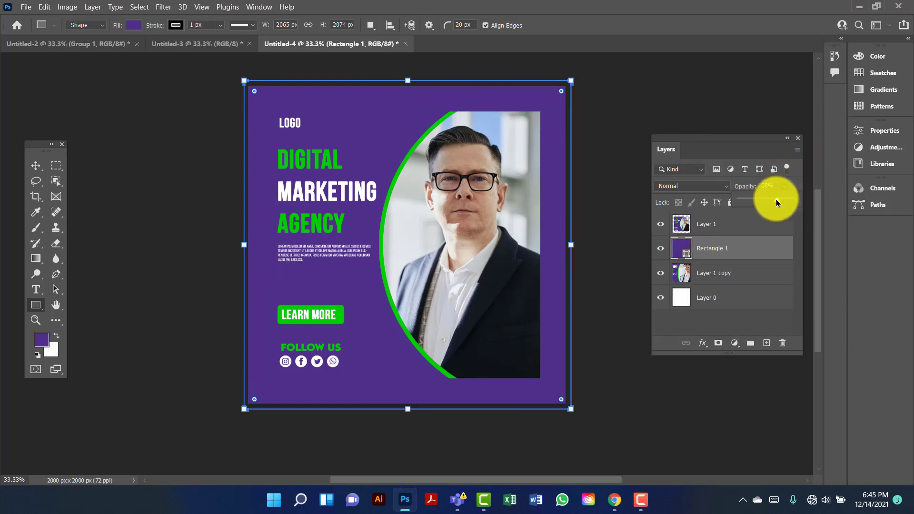
{"action": "left_click_drag", "start_coordinate": [774, 198], "coordinate": [781, 205]}
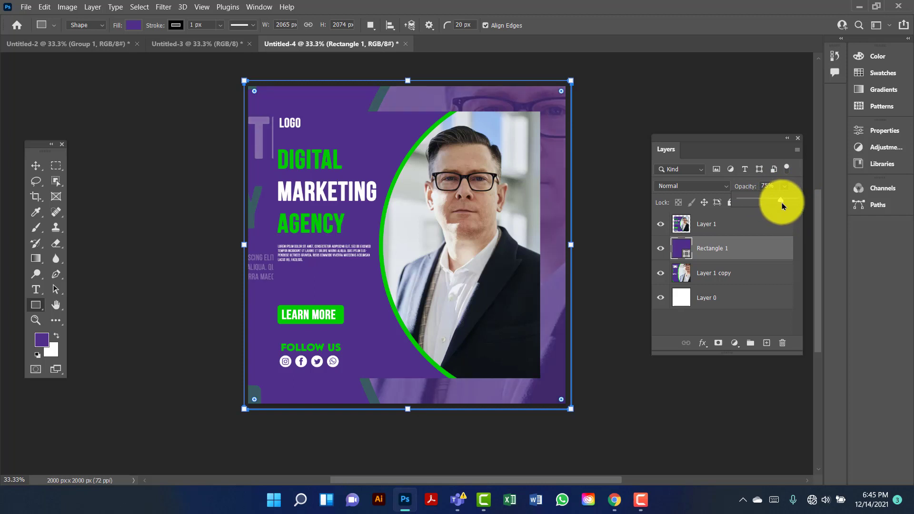
{"action": "left_click_drag", "start_coordinate": [784, 206], "coordinate": [788, 206]}
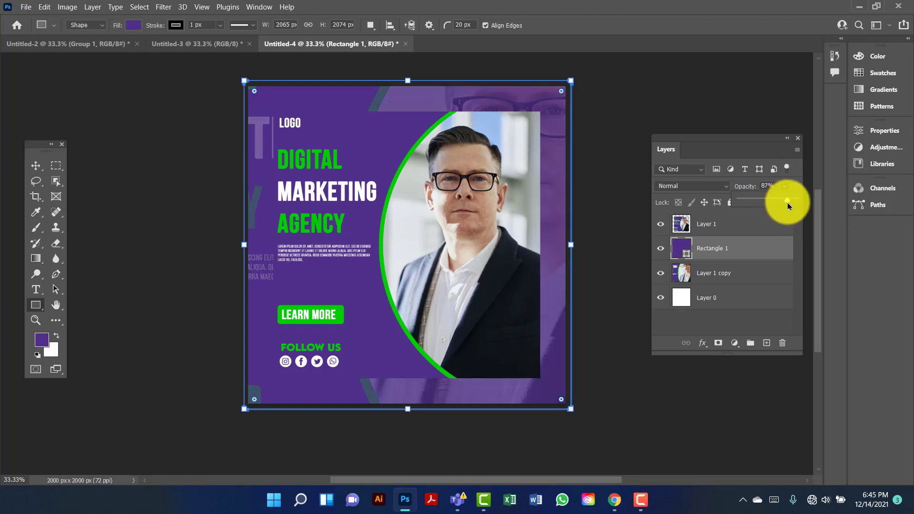
{"action": "left_click", "coordinate": [756, 272]}
{"action": "left_click", "coordinate": [742, 223]}
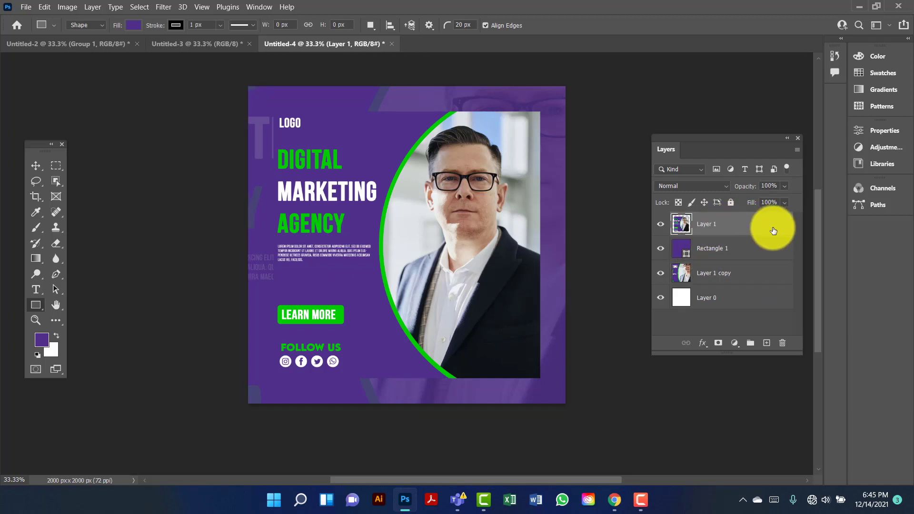
Add a black Multiply drop shadow at 70% opacity to Layer 1, adjusting distance, spread and size
{"action": "double_click", "coordinate": [771, 221]}
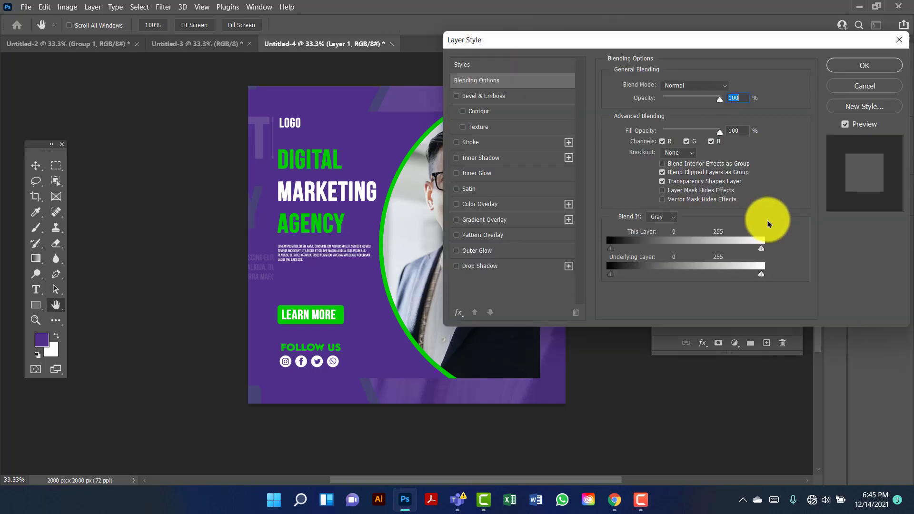
{"action": "left_click_drag", "start_coordinate": [709, 38], "coordinate": [732, 40]}
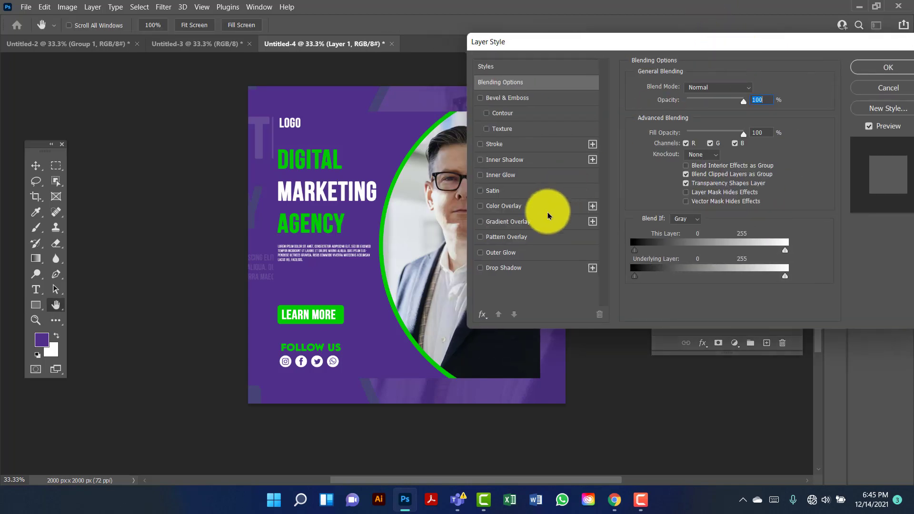
{"action": "left_click", "coordinate": [521, 270]}
{"action": "left_click_drag", "start_coordinate": [656, 52], "coordinate": [719, 54]}
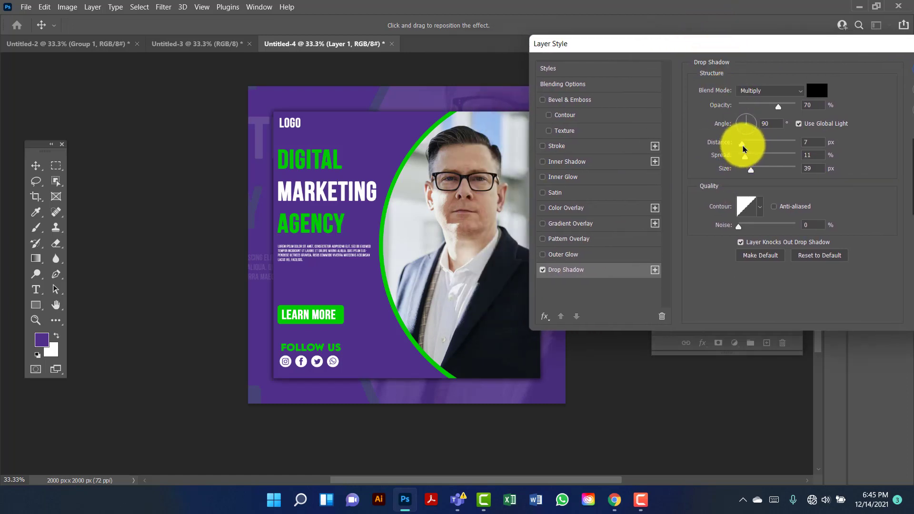
{"action": "left_click_drag", "start_coordinate": [745, 148], "coordinate": [777, 176]}
{"action": "left_click_drag", "start_coordinate": [759, 45], "coordinate": [810, 55]}
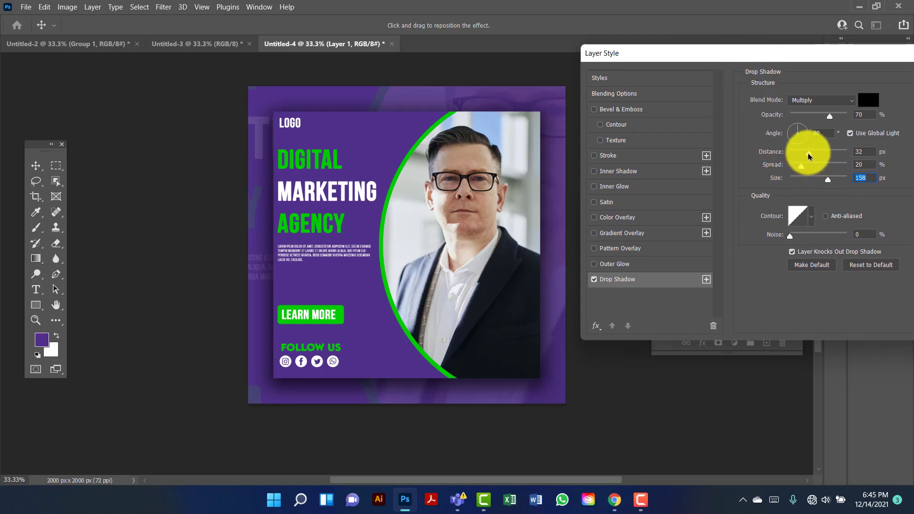
{"action": "left_click_drag", "start_coordinate": [805, 155], "coordinate": [803, 170]}
{"action": "left_click_drag", "start_coordinate": [844, 56], "coordinate": [720, 59]}
{"action": "left_click", "coordinate": [888, 84]}
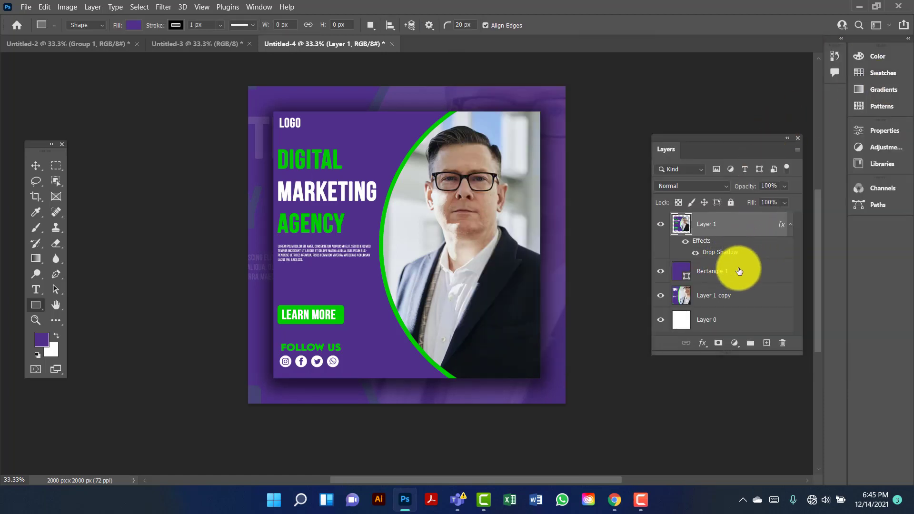
Set the Rectangle 1 layer's opacity to 90%
{"action": "left_click", "coordinate": [738, 274]}
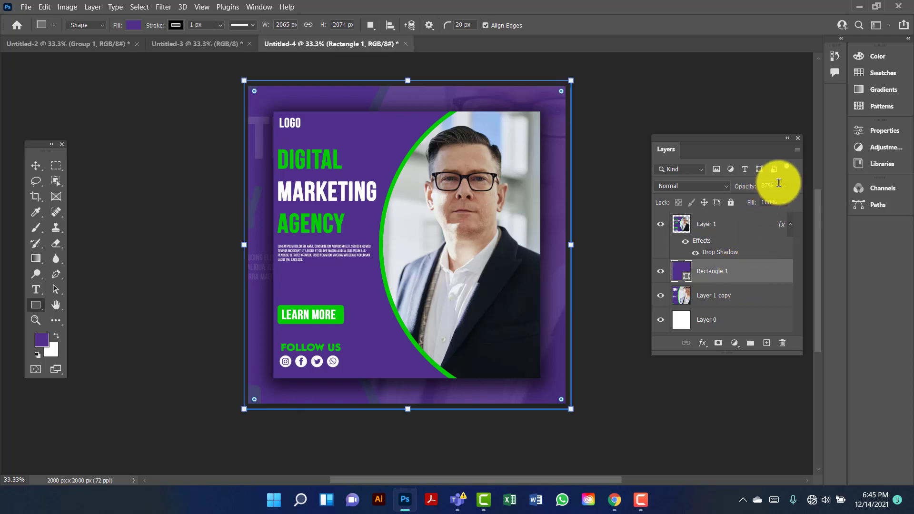
{"action": "left_click", "coordinate": [769, 186]}
{"action": "type", "text": "9"}
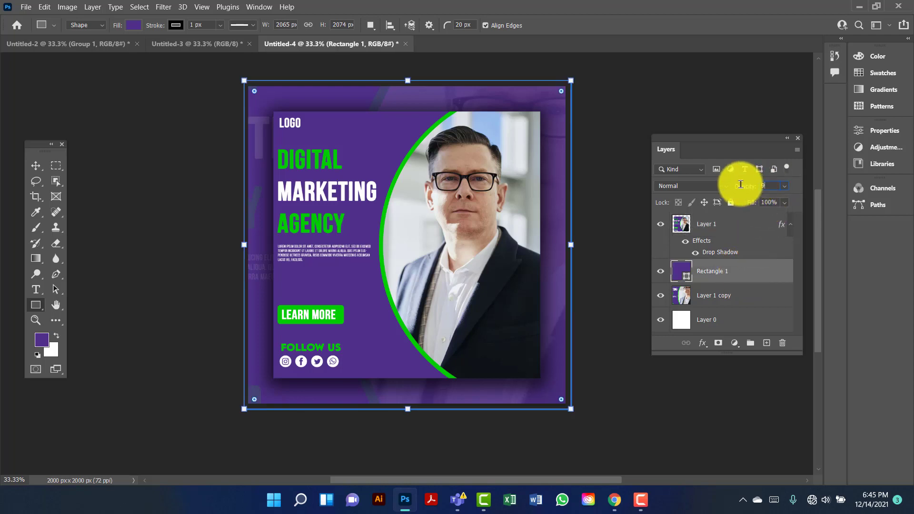
{"action": "type", "text": "0"}
{"action": "key", "text": "Return"}
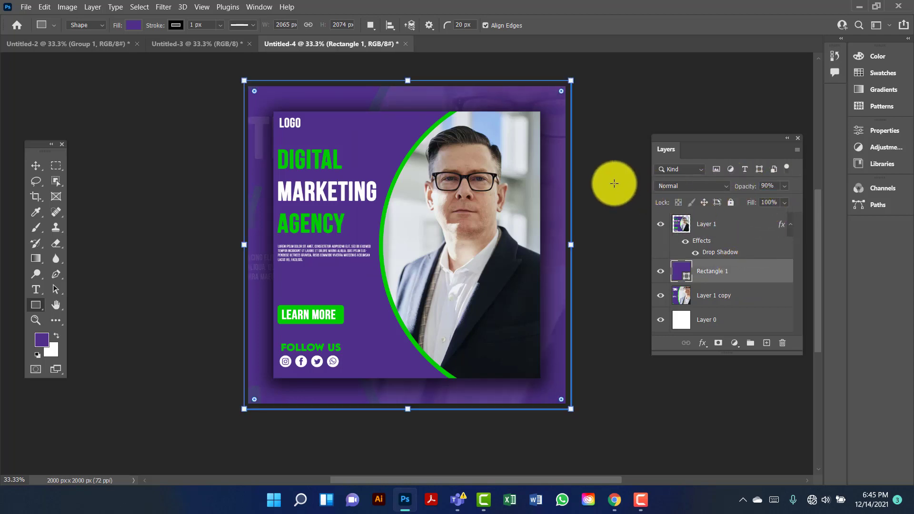
Cancel the Create Rectangle dialog without making a new shape
{"action": "left_click", "coordinate": [614, 183]}
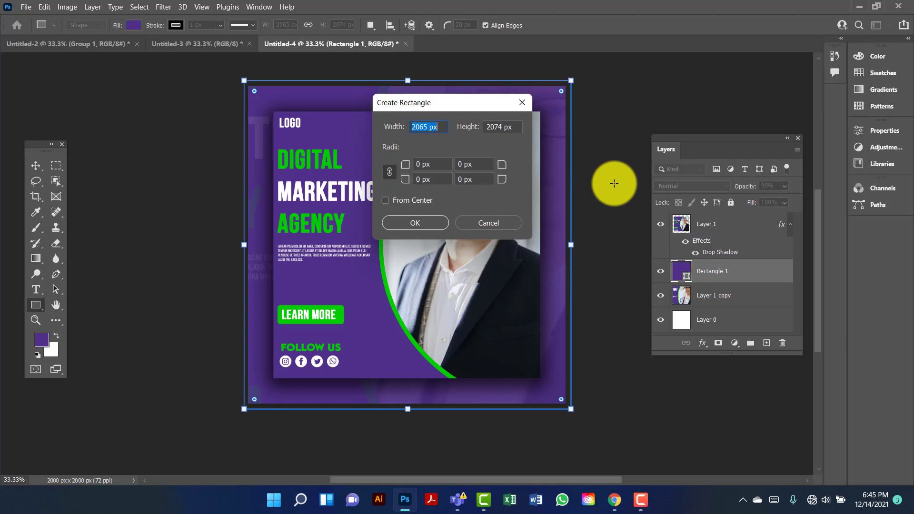
{"action": "left_click", "coordinate": [521, 103]}
{"action": "left_click", "coordinate": [36, 166]}
{"action": "left_click", "coordinate": [127, 192]}
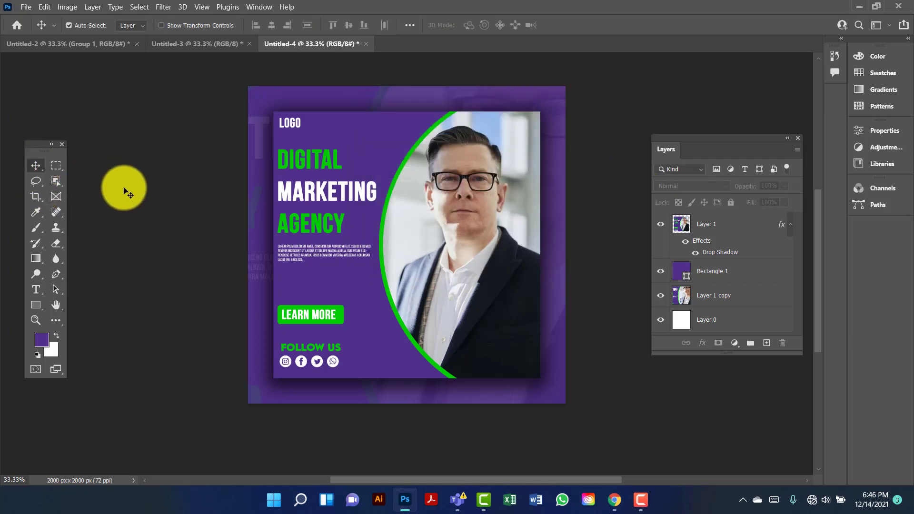